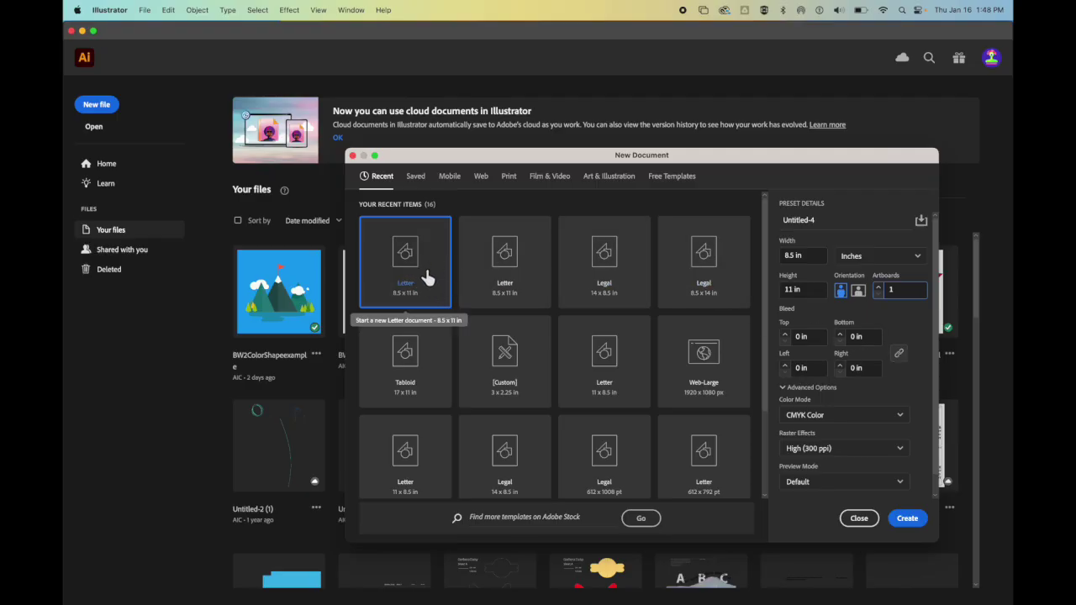
Step: Name the new Letter document yourname_frontback, give it 2 artboards, and open More Settings
{"action": "left_click", "coordinate": [815, 221]}
{"action": "key", "text": "super+a"}
{"action": "type", "text": "youma"}
{"action": "type", "text": "me_frontba"}
{"action": "type", "text": "ck"}
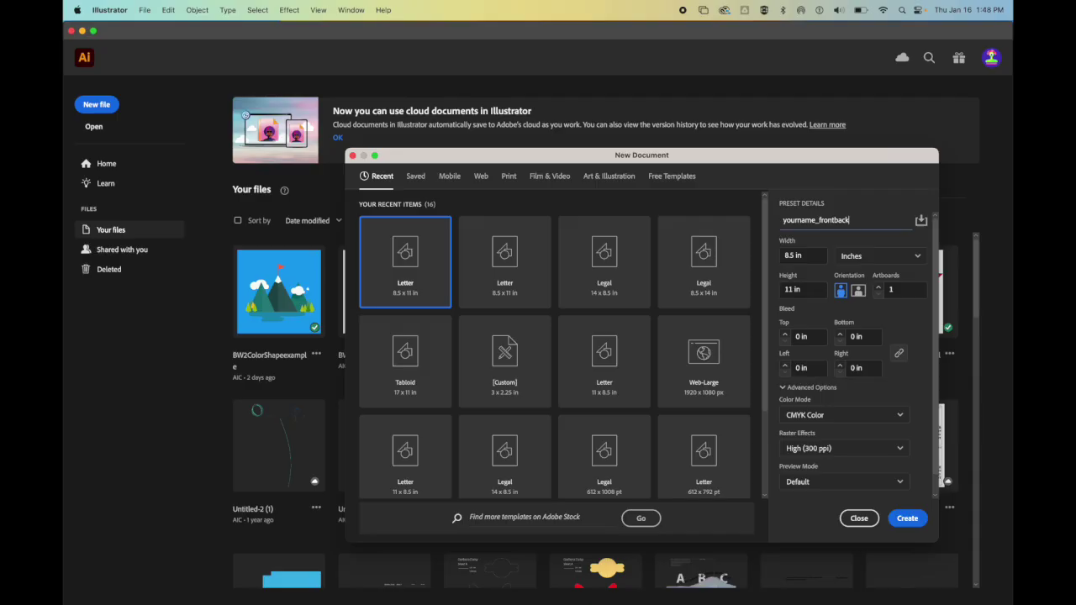
{"action": "left_click", "coordinate": [880, 288]}
{"action": "left_click", "coordinate": [789, 388]}
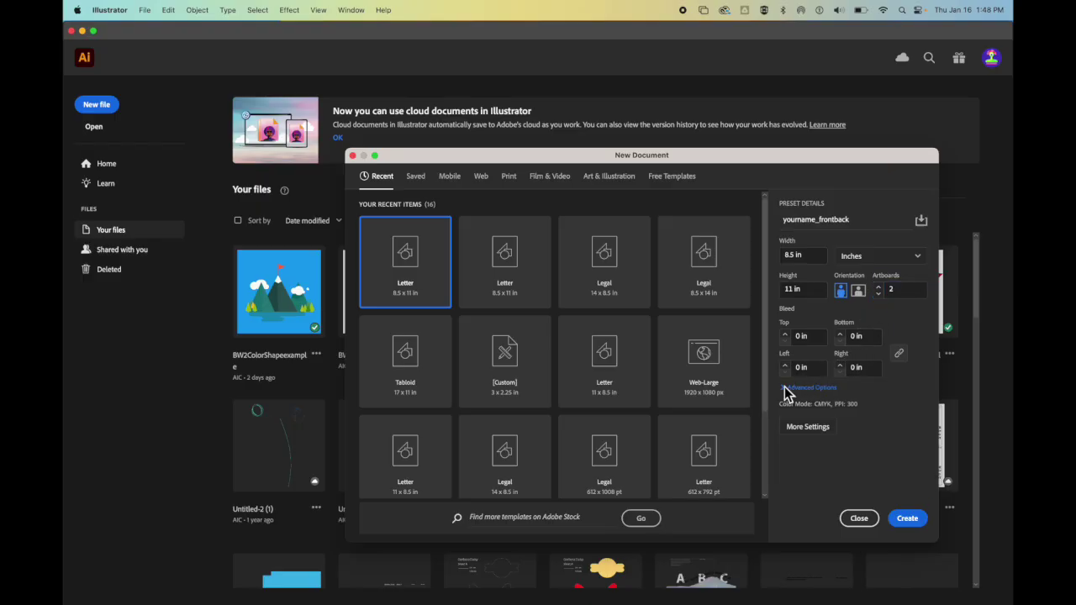
{"action": "left_click", "coordinate": [787, 389]}
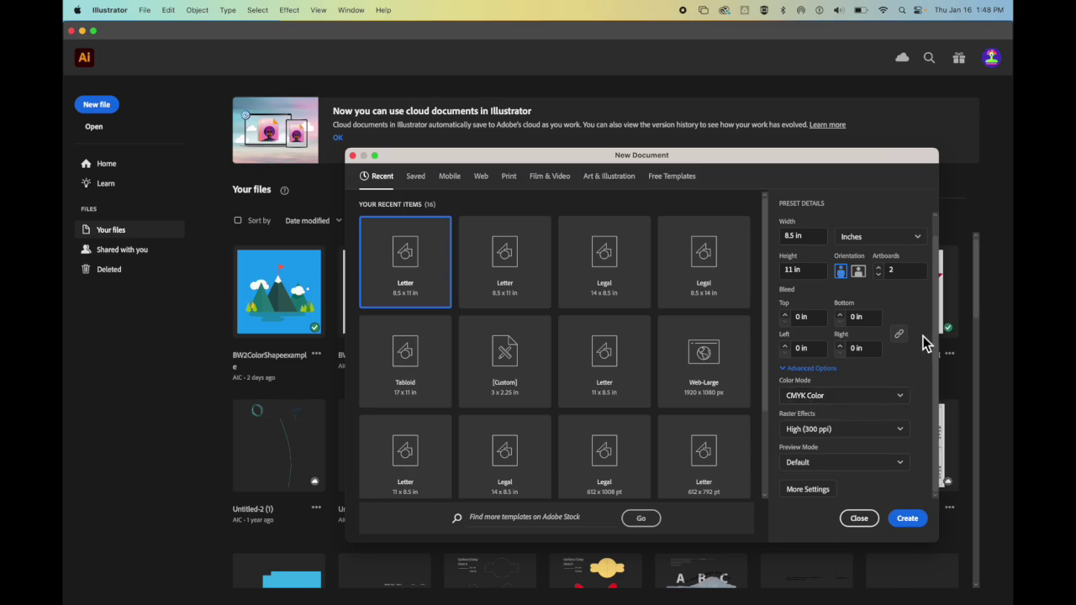
{"action": "left_click", "coordinate": [808, 491]}
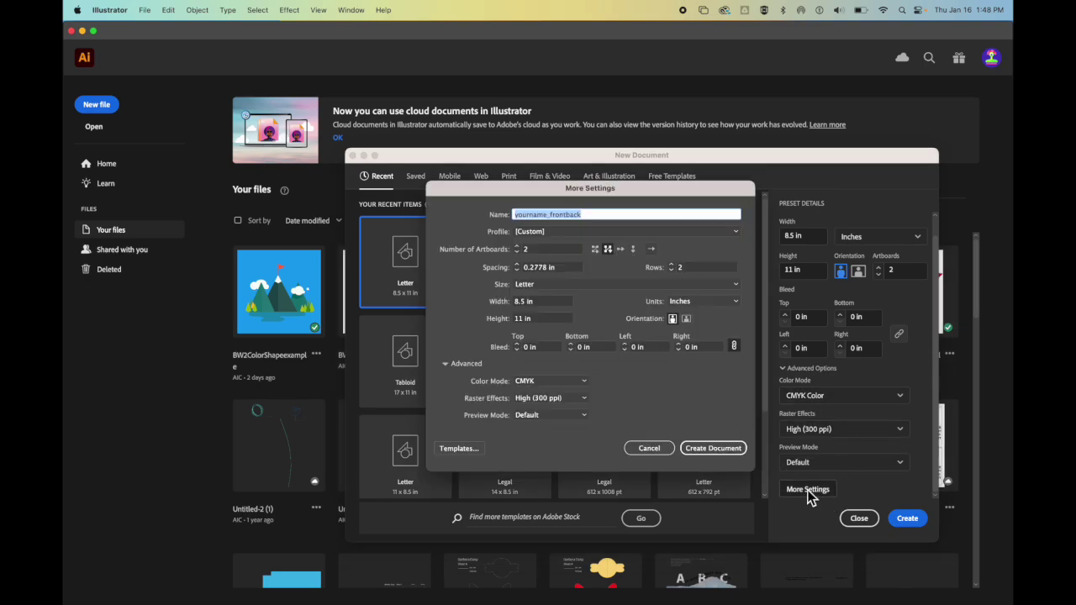
Step: Arrange the two artboards in a single column and create the document
{"action": "left_click", "coordinate": [595, 251]}
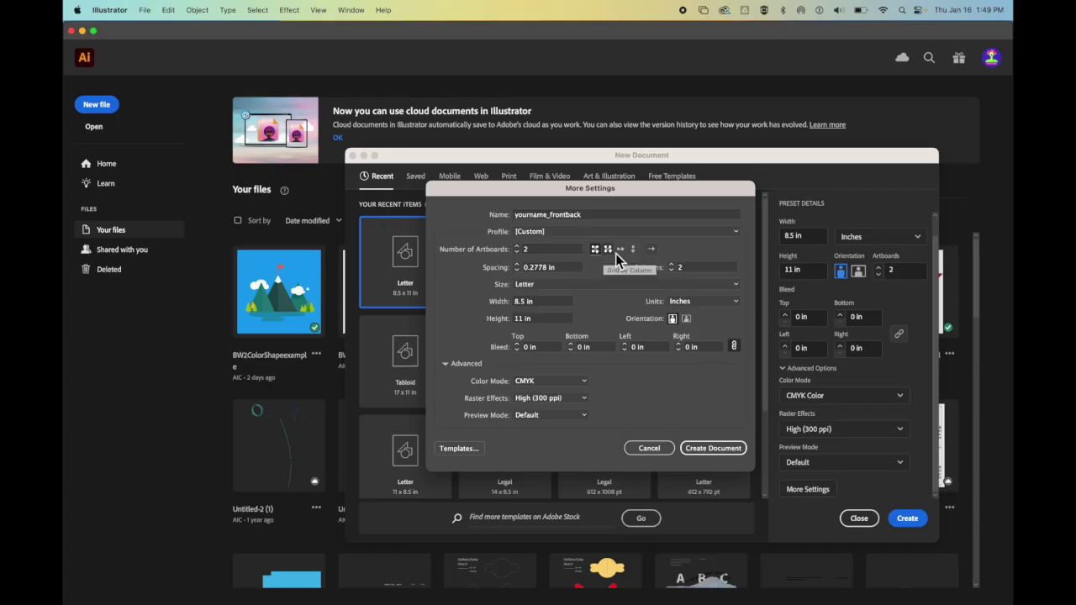
{"action": "left_click", "coordinate": [607, 251]}
{"action": "left_click", "coordinate": [720, 450]}
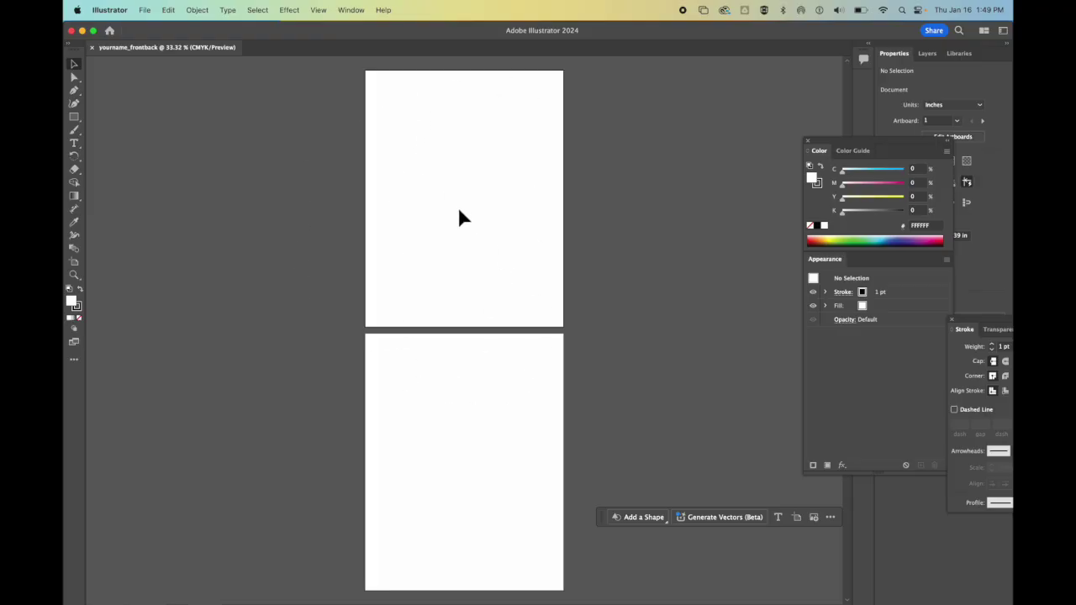
Step: Show the rulers and position the vertical guide at X 0.25 in
{"action": "left_click", "coordinate": [319, 11]}
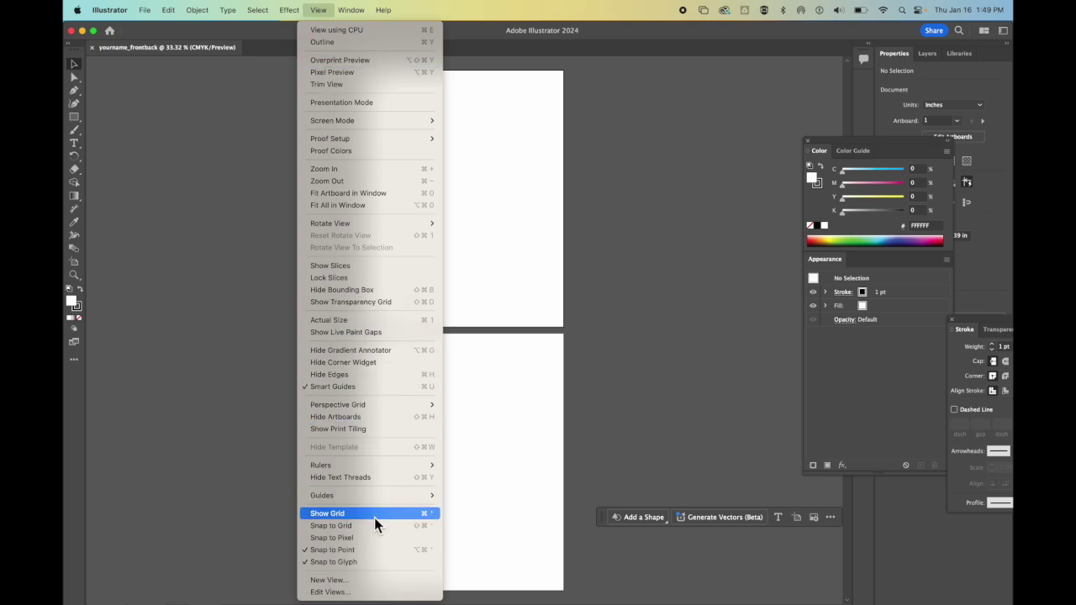
{"action": "mouse_move", "coordinate": [386, 467]}
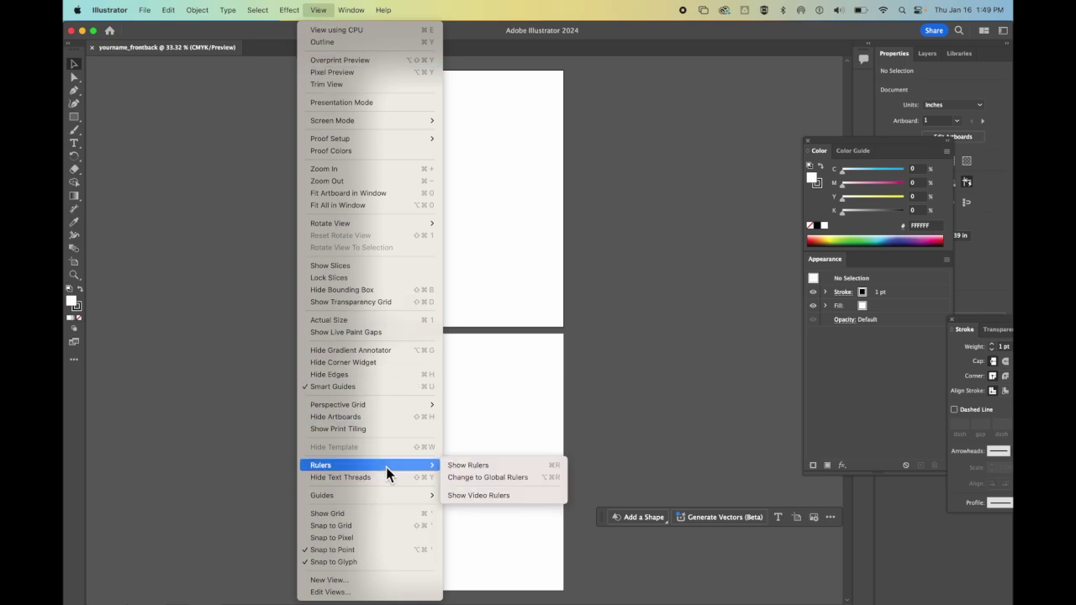
{"action": "left_click", "coordinate": [476, 466]}
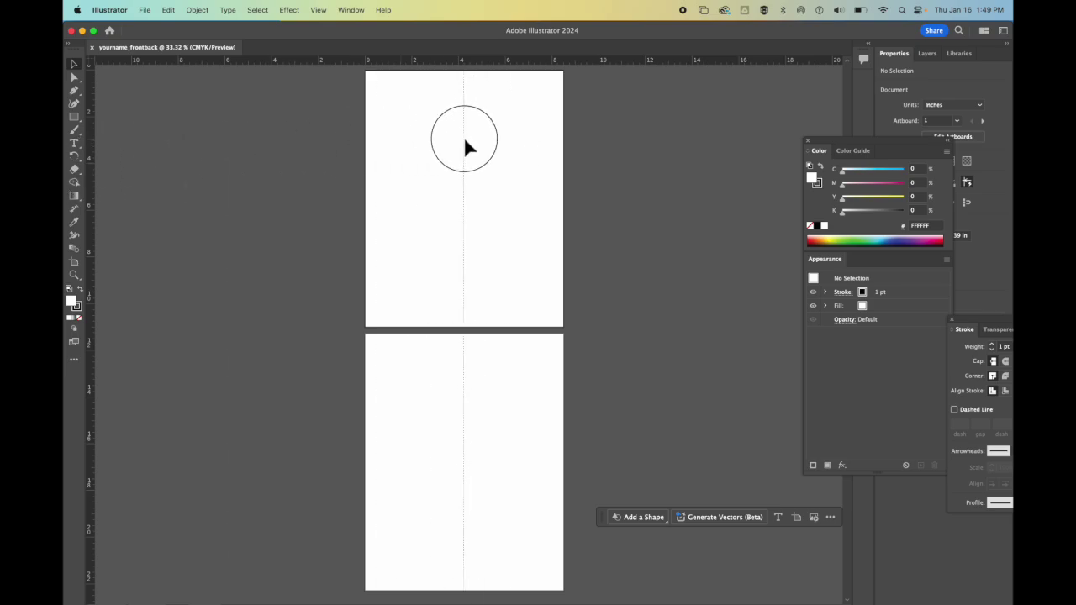
{"action": "left_click_drag", "start_coordinate": [464, 141], "coordinate": [371, 132]}
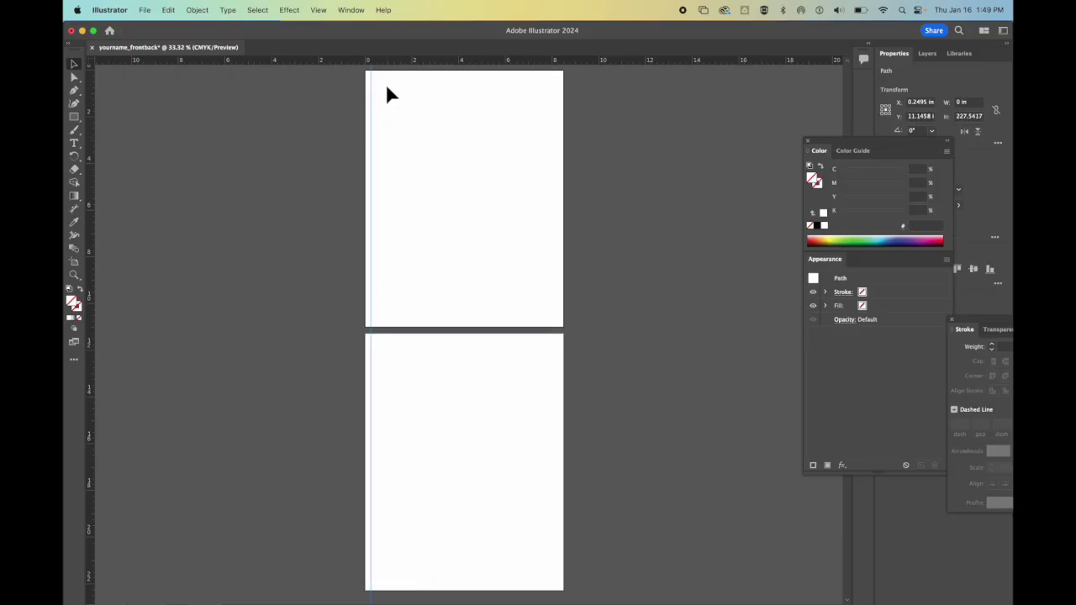
Step: At 100% view, pull a horizontal guide to 0.25 in below the artboard top
{"action": "key", "text": "super+1"}
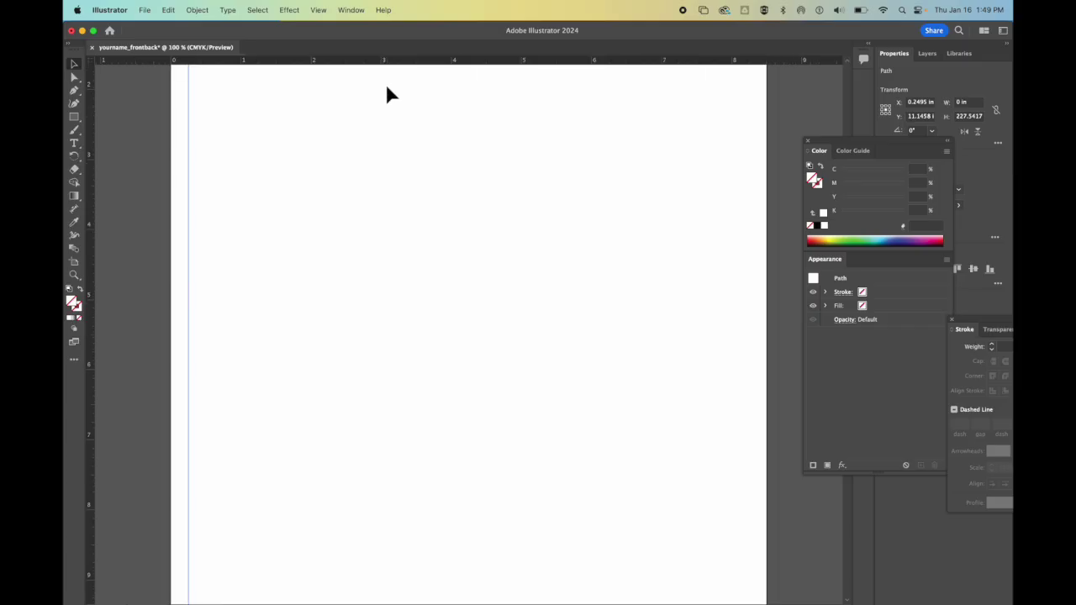
{"action": "scroll", "coordinate": [387, 94], "scroll_direction": "up", "scroll_amount": 3}
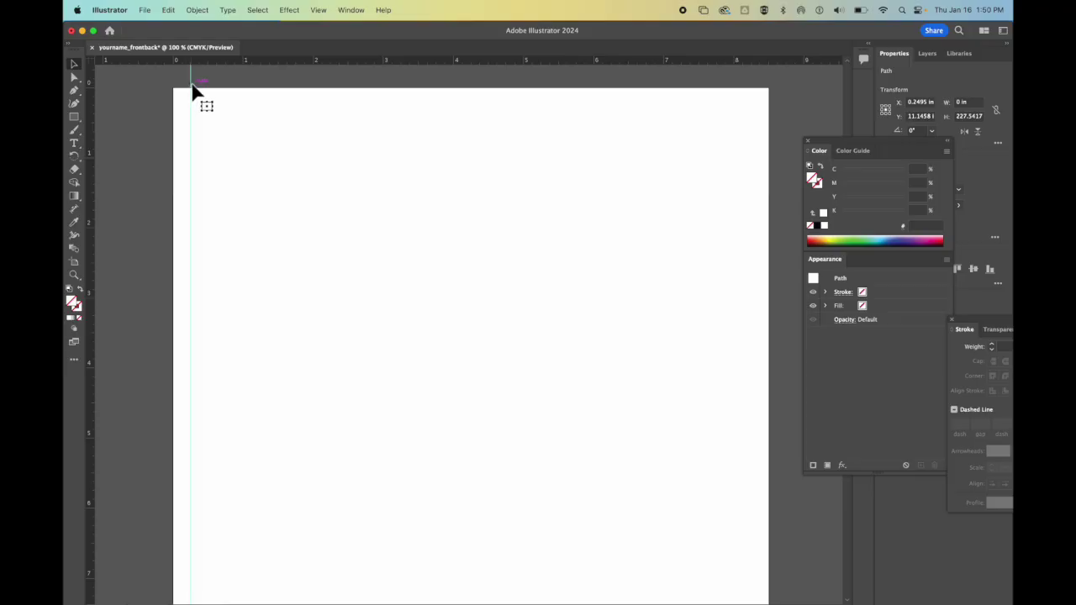
{"action": "left_click_drag", "start_coordinate": [179, 63], "coordinate": [178, 103]}
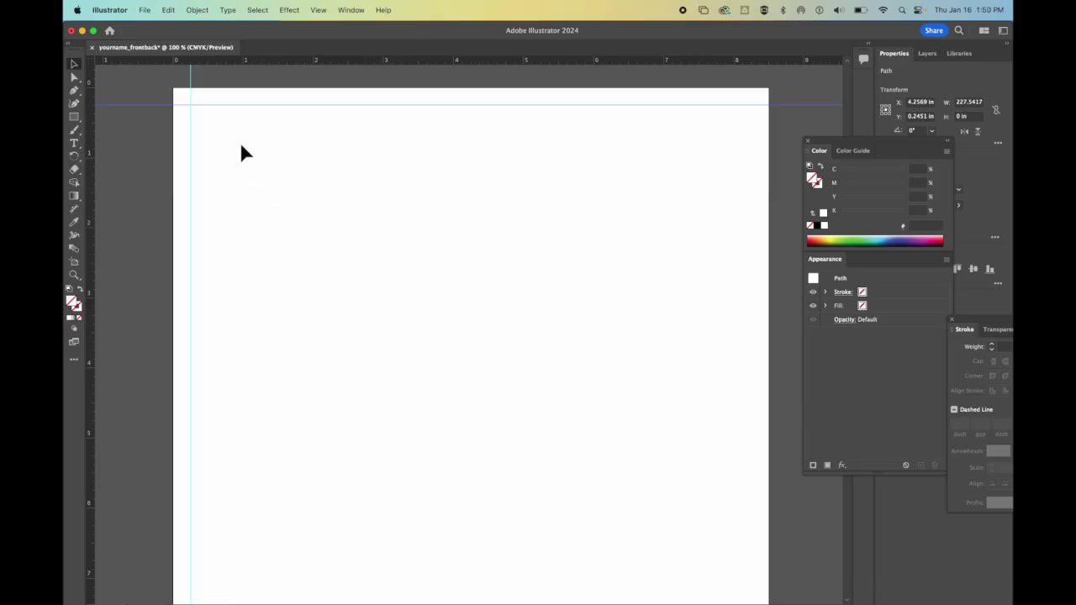
Step: Draw a 3.5 × 2 in rectangle and move it toward the top-left guides
{"action": "left_click", "coordinate": [73, 122]}
{"action": "left_click", "coordinate": [230, 124]}
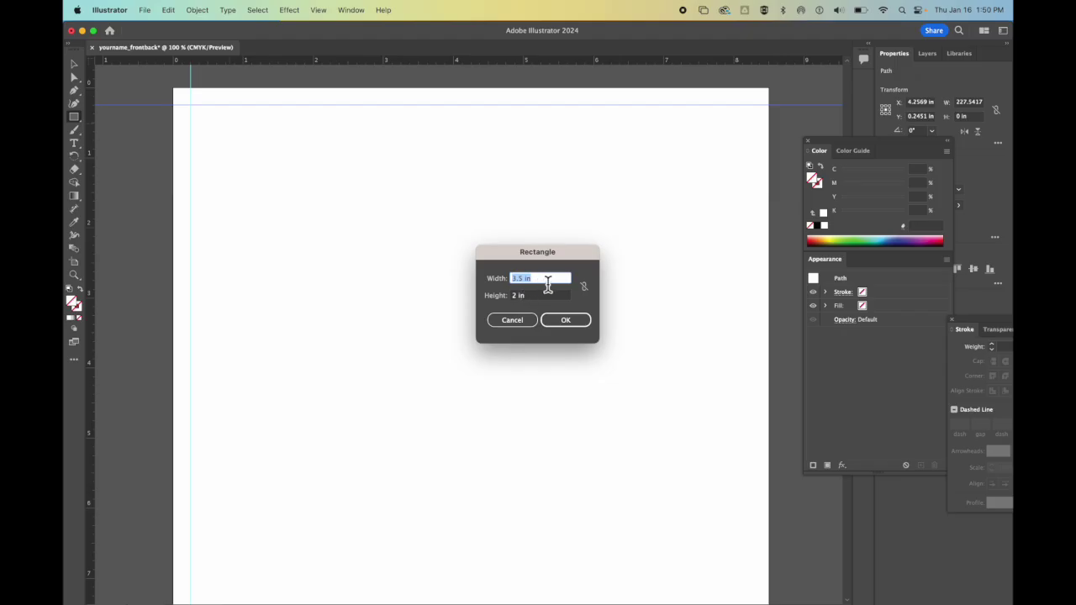
{"action": "left_click", "coordinate": [578, 327]}
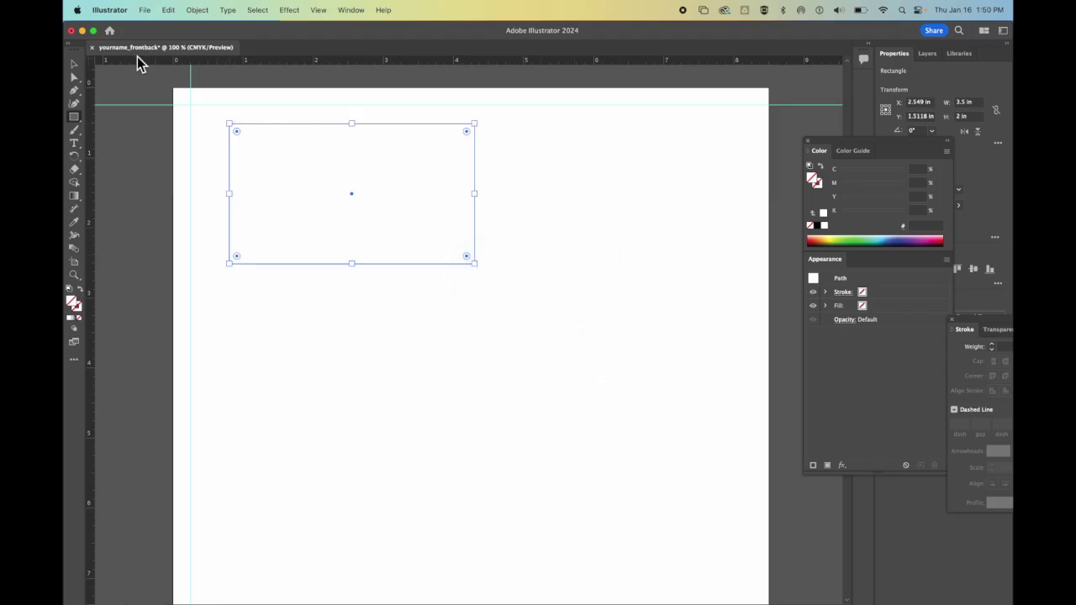
{"action": "left_click", "coordinate": [73, 63]}
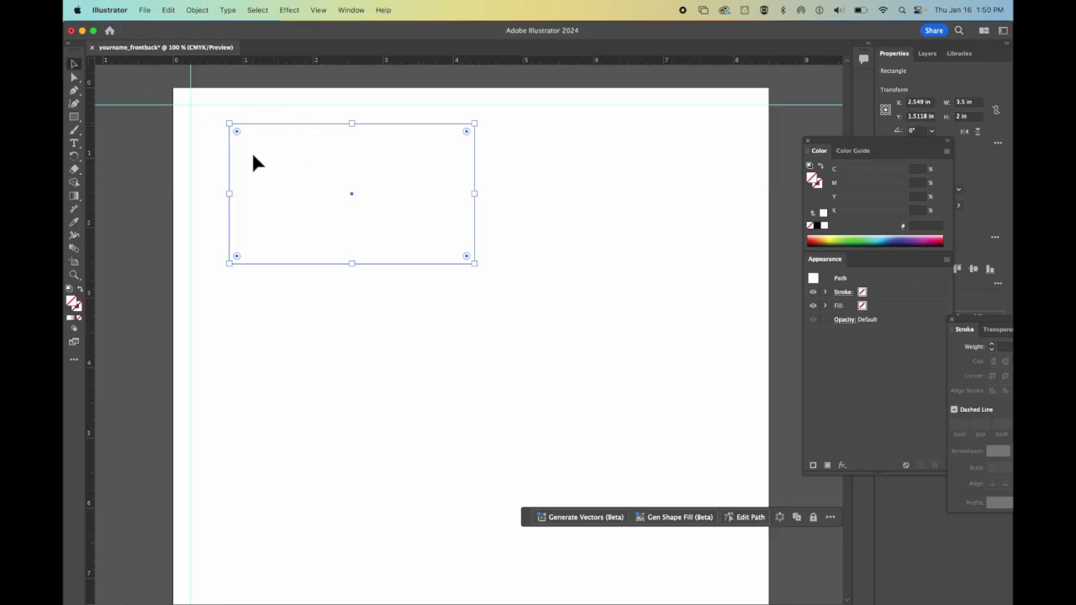
{"action": "left_click_drag", "start_coordinate": [267, 124], "coordinate": [242, 125]}
Step: Apply the default white fill and black stroke, snapping the rectangle to the guide intersection
{"action": "left_click", "coordinate": [353, 236]}
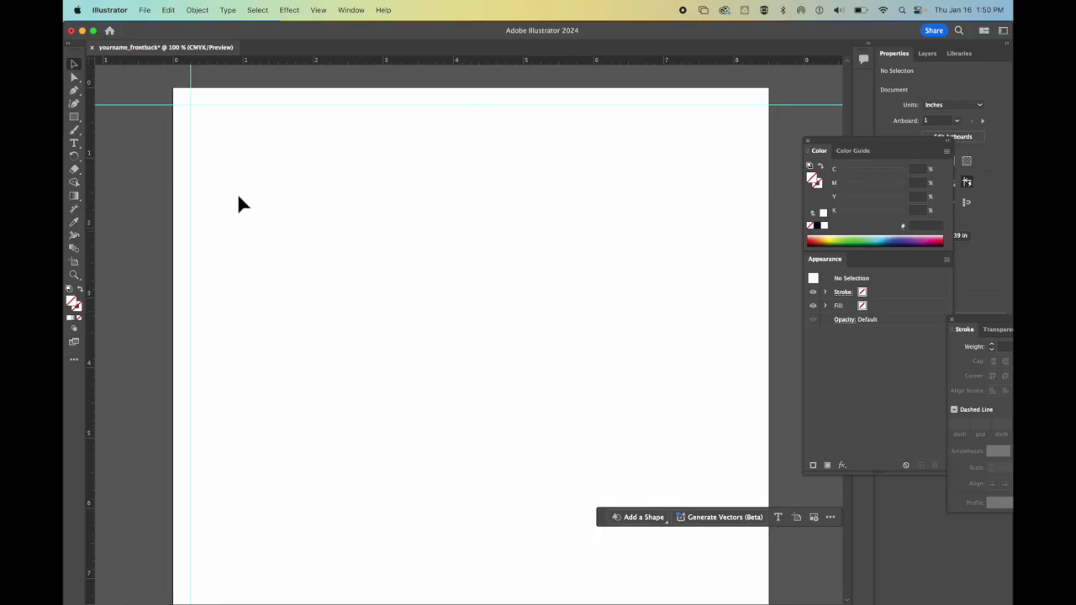
{"action": "left_click", "coordinate": [225, 106]}
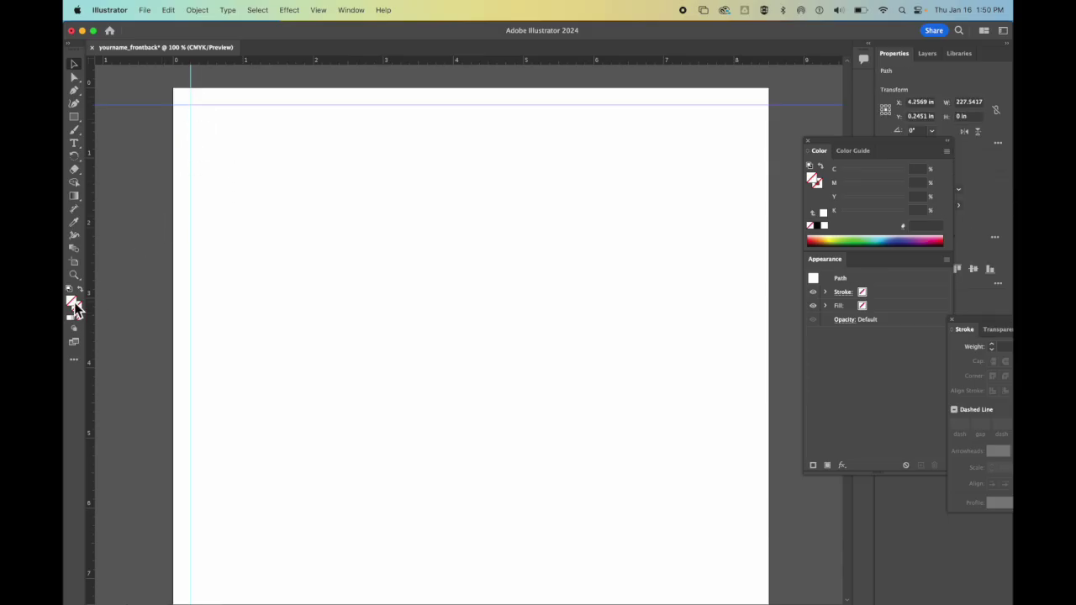
{"action": "left_click", "coordinate": [338, 225]}
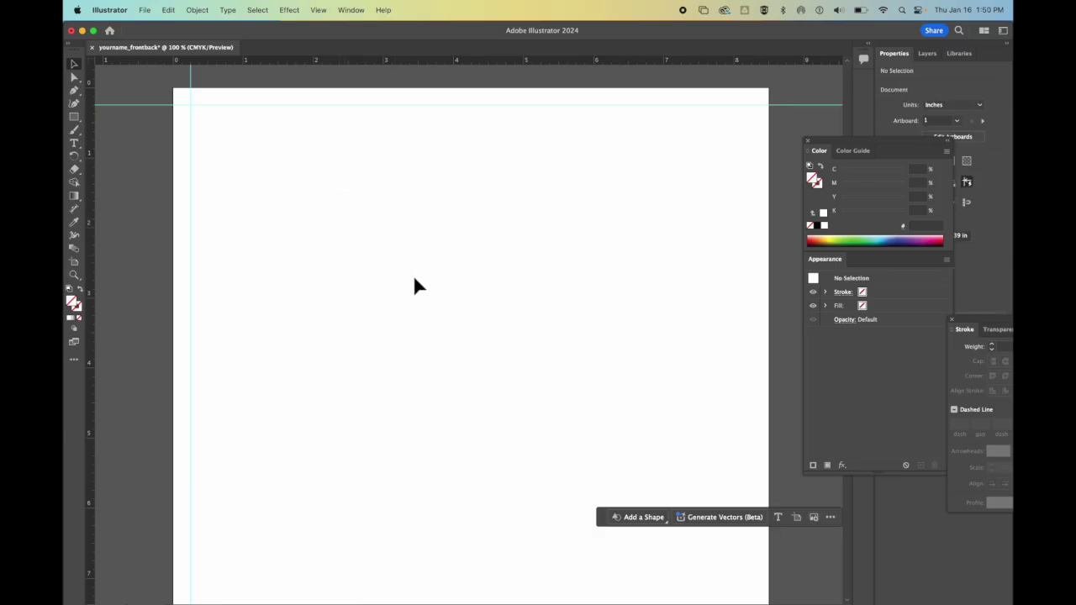
{"action": "left_click", "coordinate": [322, 187], "text": "alt"}
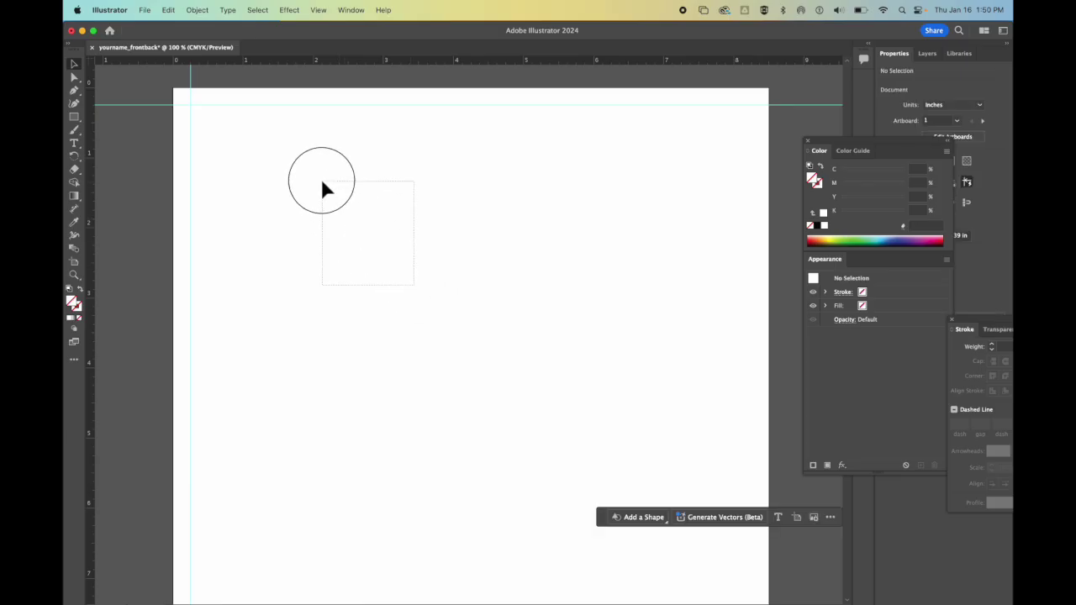
{"action": "left_click", "coordinate": [70, 288]}
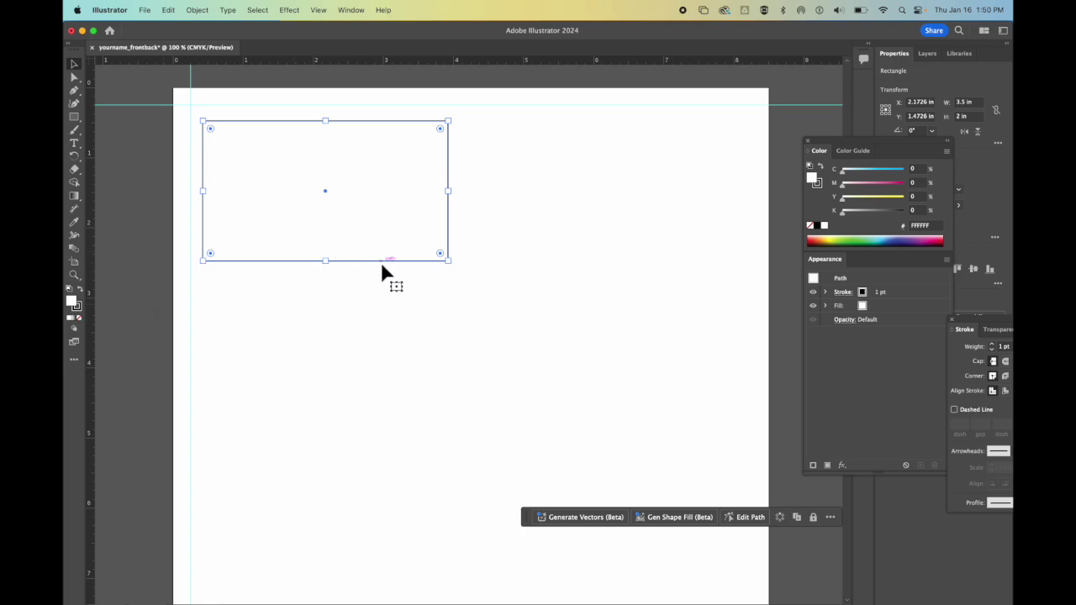
{"action": "left_click_drag", "start_coordinate": [382, 264], "coordinate": [370, 247]}
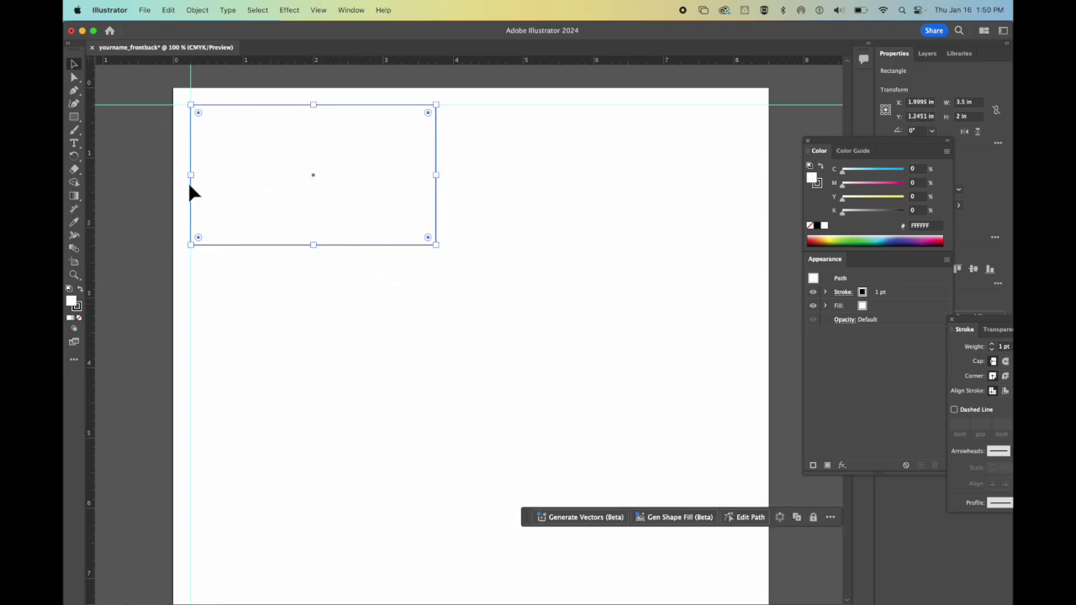
{"action": "scroll", "coordinate": [201, 189], "scroll_direction": "down", "scroll_amount": 5}
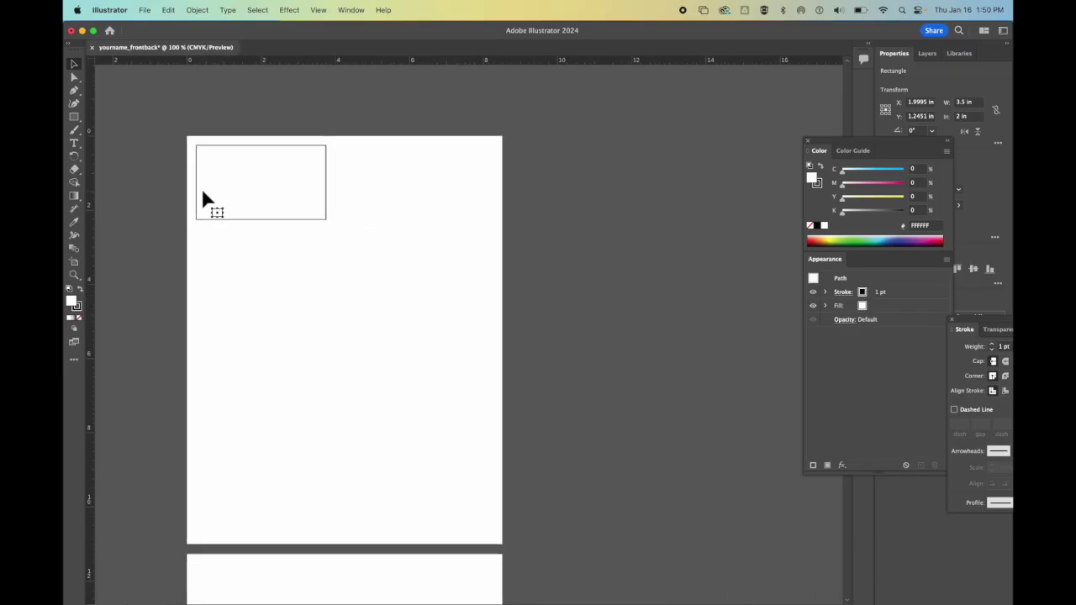
{"action": "left_click", "coordinate": [159, 179]}
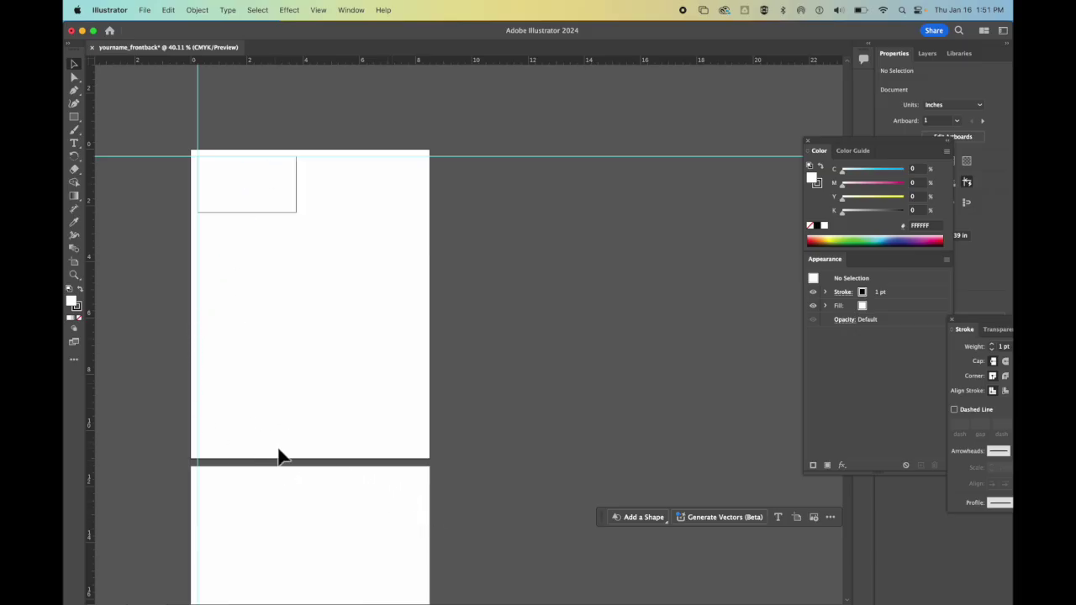
Step: Scroll to the second artboard and reset the ruler origin to its top-left corner
{"action": "key", "text": "super+1"}
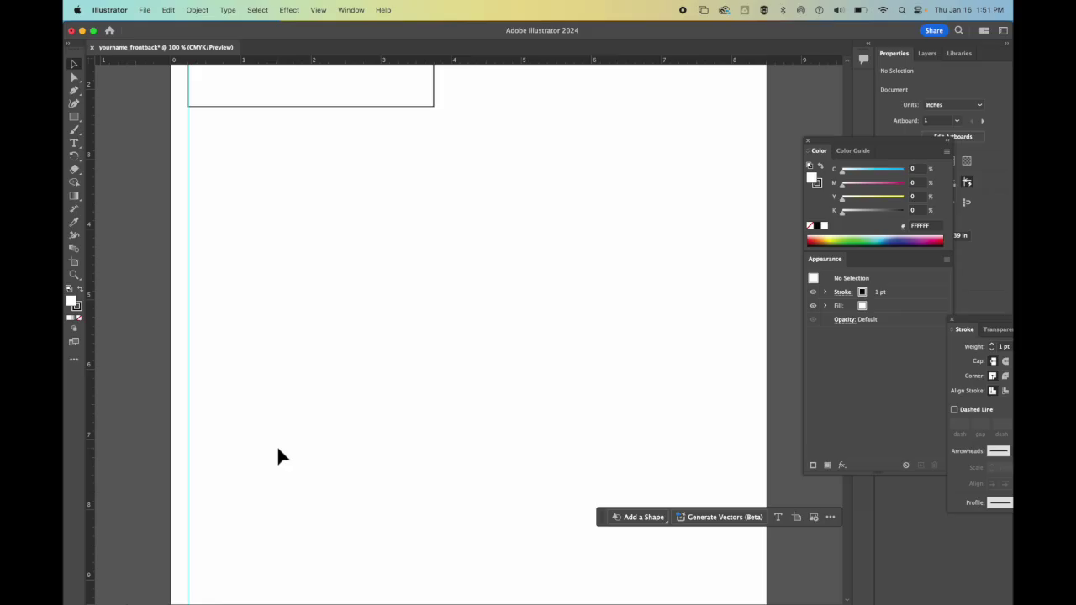
{"action": "left_click_drag", "start_coordinate": [277, 449], "coordinate": [272, 213]}
{"action": "left_click_drag", "start_coordinate": [390, 381], "coordinate": [401, 177]}
{"action": "left_click_drag", "start_coordinate": [410, 338], "coordinate": [403, 281]}
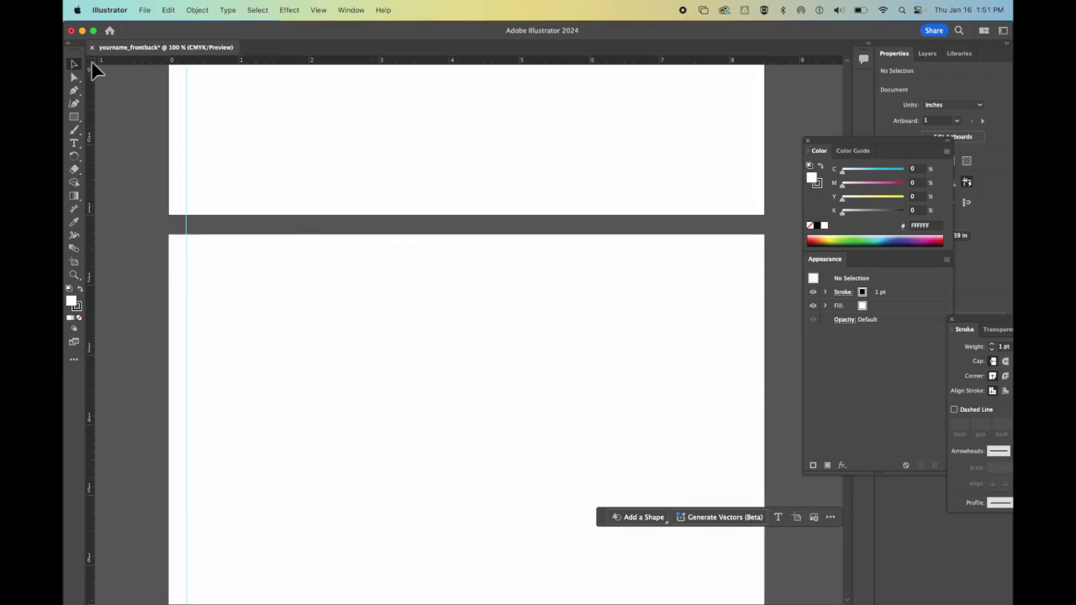
{"action": "left_click_drag", "start_coordinate": [91, 59], "coordinate": [99, 69]}
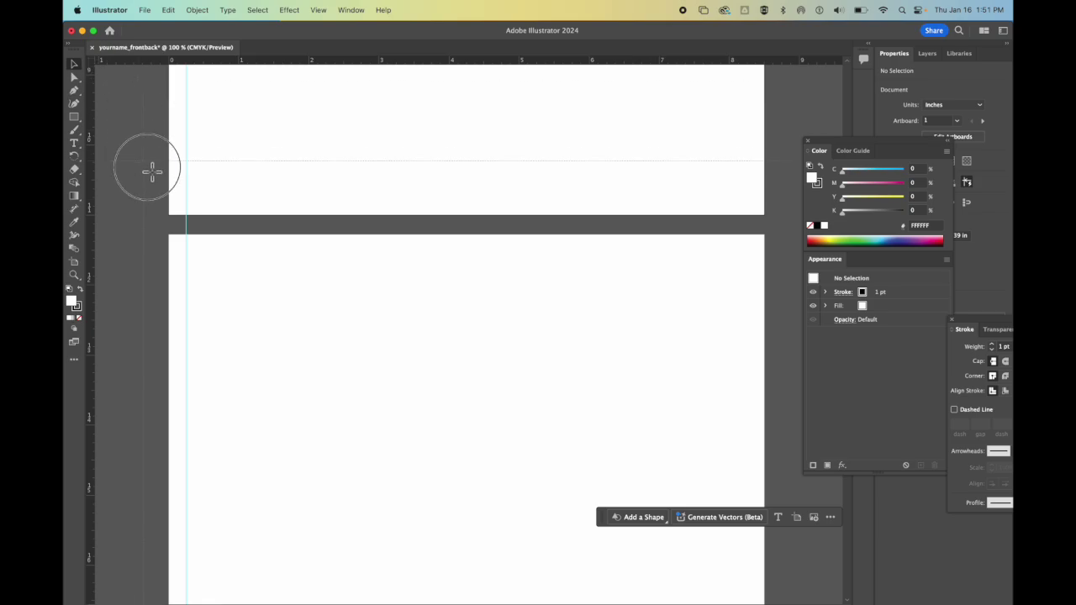
{"action": "left_click", "coordinate": [169, 240]}
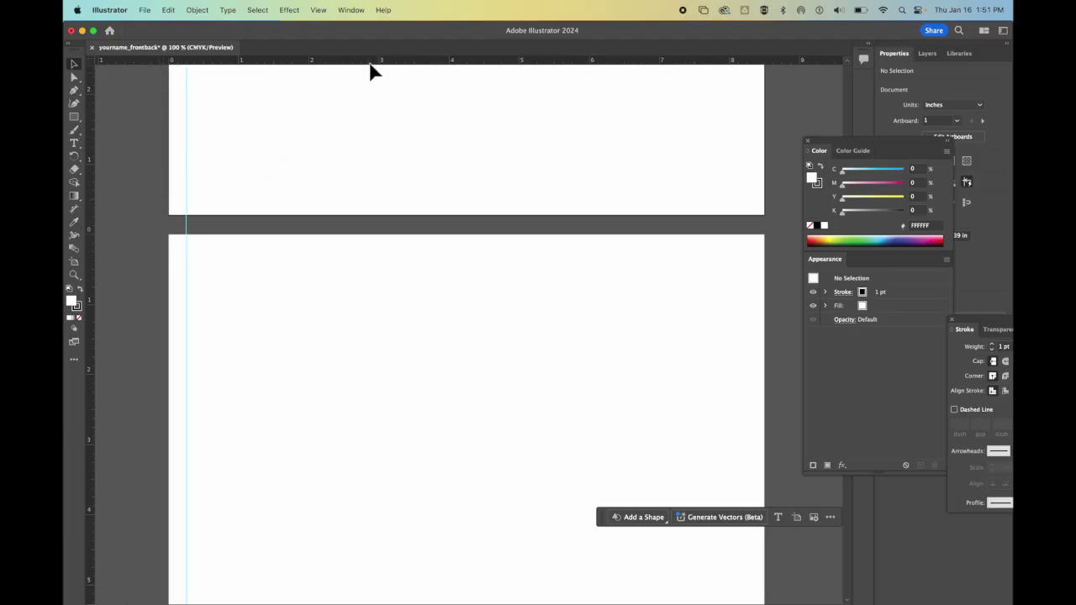
Step: Add a horizontal guide on the second artboard and a vertical guide at X 8.25 in
{"action": "left_click_drag", "start_coordinate": [373, 66], "coordinate": [356, 250]}
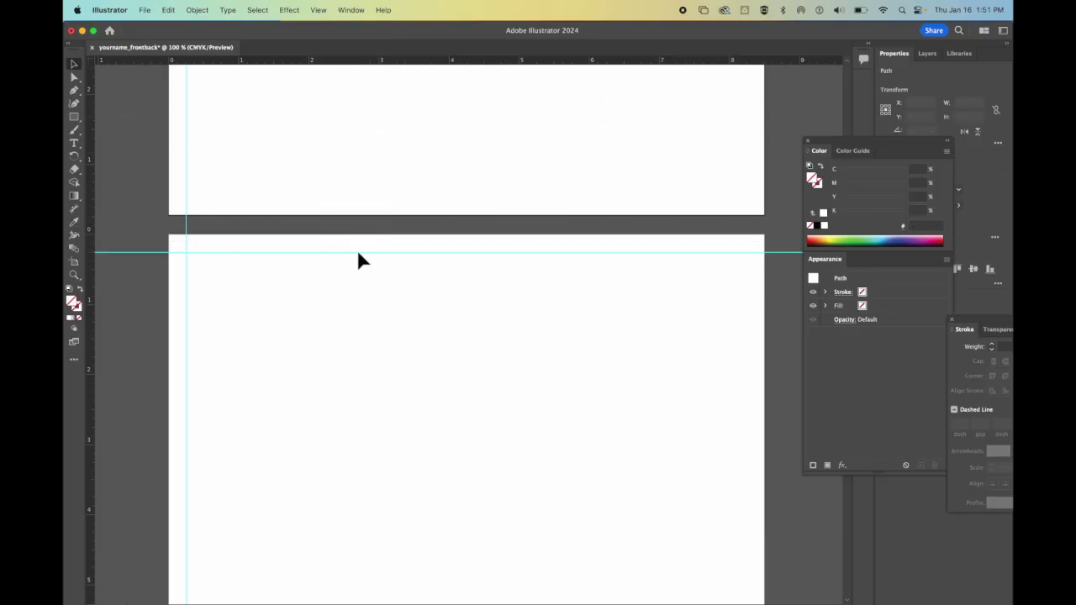
{"action": "left_click", "coordinate": [133, 251]}
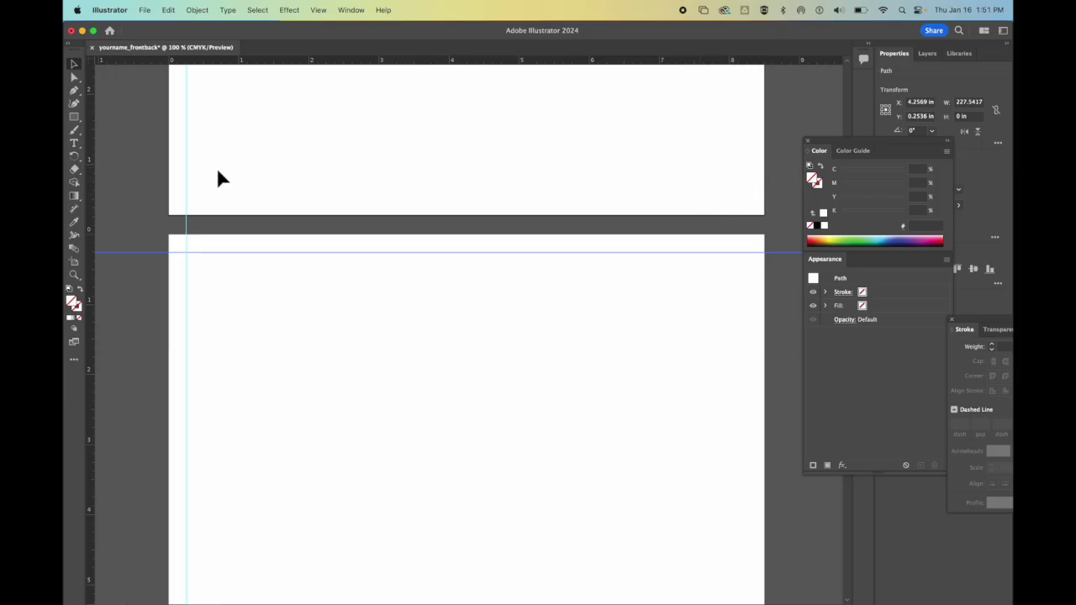
{"action": "left_click_drag", "start_coordinate": [91, 171], "coordinate": [746, 154]}
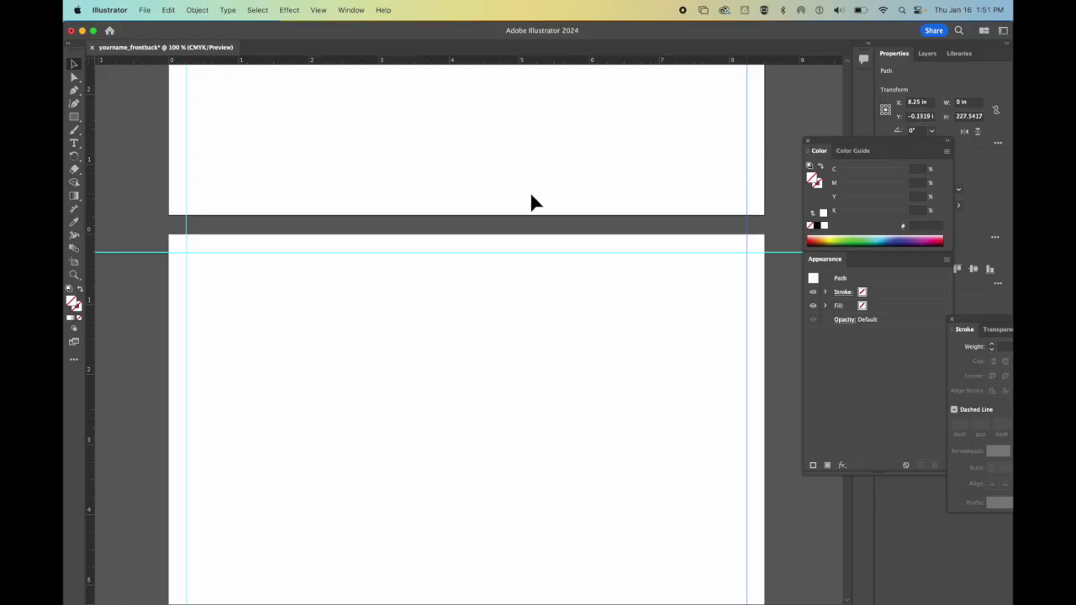
Step: Option-drag a copy of the card into the lower artboard's top-right guide corner
{"action": "scroll", "coordinate": [530, 191], "scroll_direction": "down", "scroll_amount": 2}
{"action": "scroll", "coordinate": [532, 195], "scroll_direction": "down", "scroll_amount": 2}
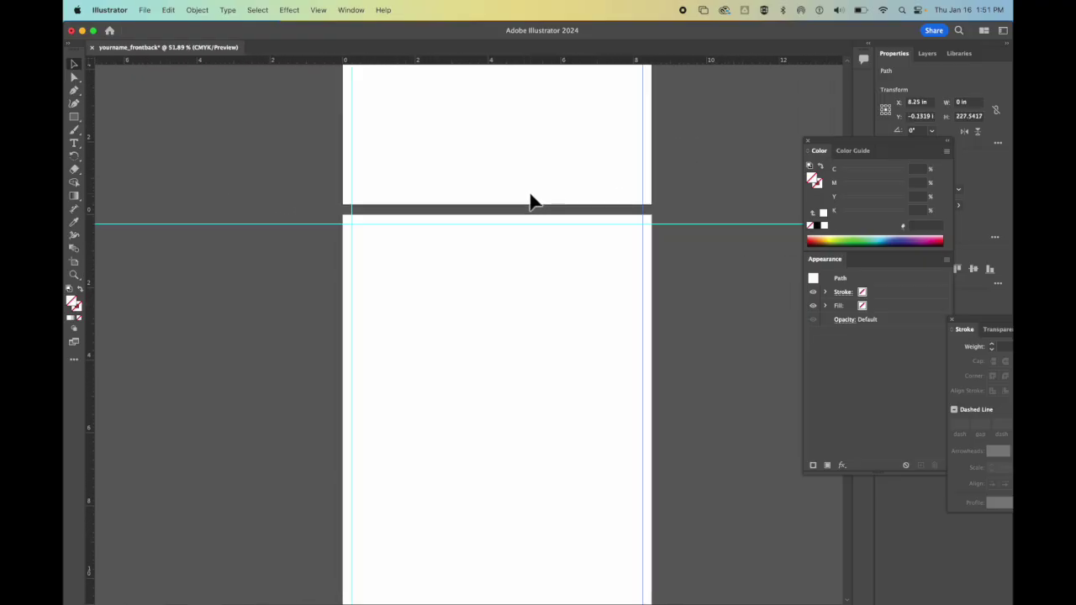
{"action": "scroll", "coordinate": [529, 191], "scroll_direction": "up", "scroll_amount": 5}
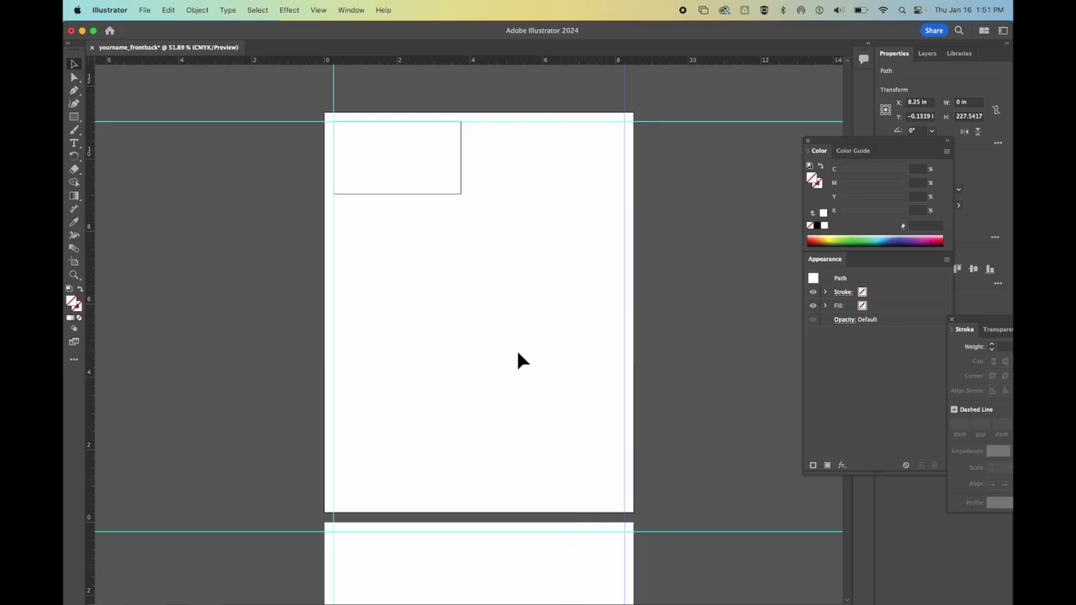
{"action": "scroll", "coordinate": [480, 236], "scroll_direction": "down", "scroll_amount": 3}
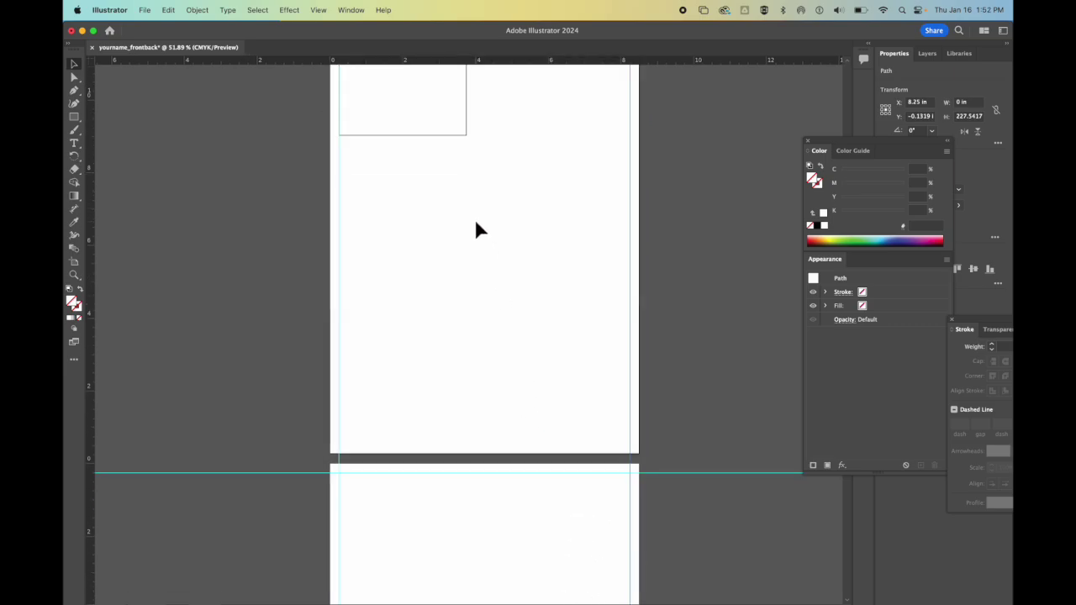
{"action": "left_click_drag", "start_coordinate": [457, 137], "coordinate": [619, 551]}
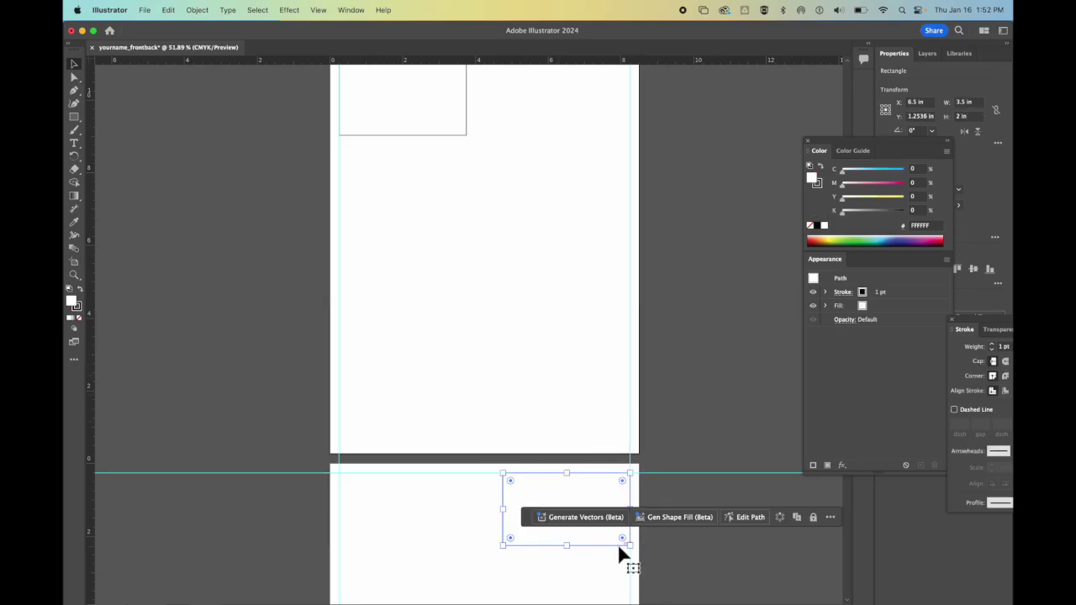
{"action": "left_click", "coordinate": [699, 327]}
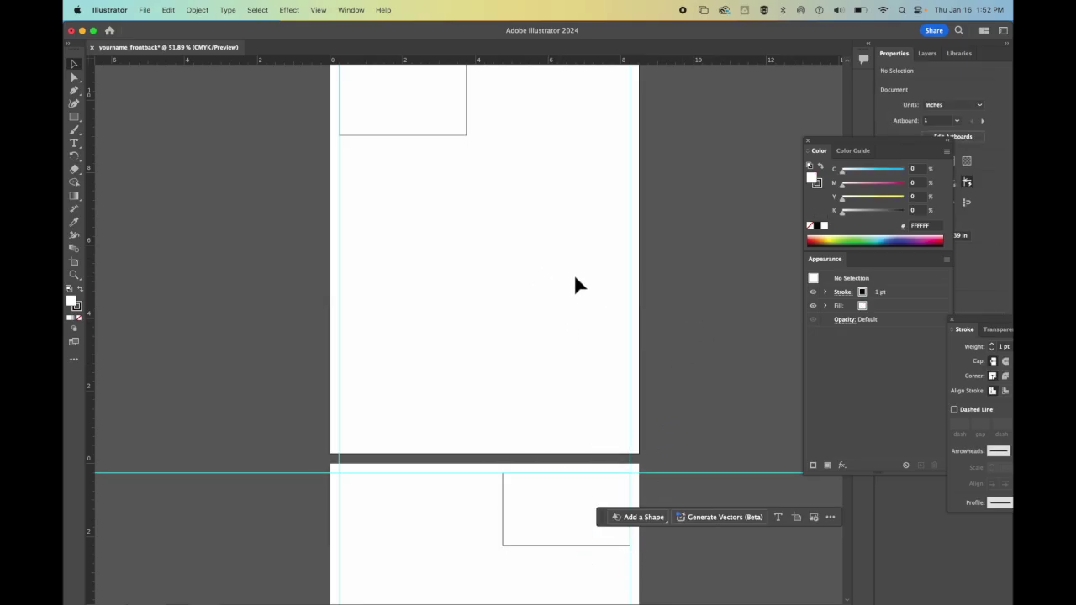
{"action": "scroll", "coordinate": [574, 274], "scroll_direction": "down", "scroll_amount": 3}
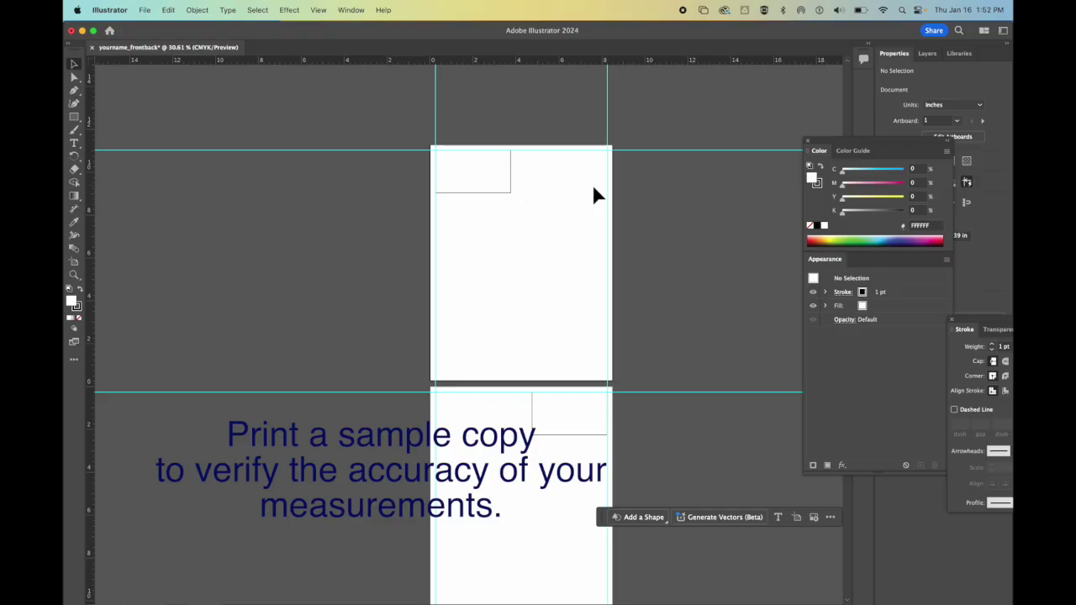
Step: Select the top-left card and open Effect > Distort & Transform > Transform
{"action": "left_click", "coordinate": [476, 193]}
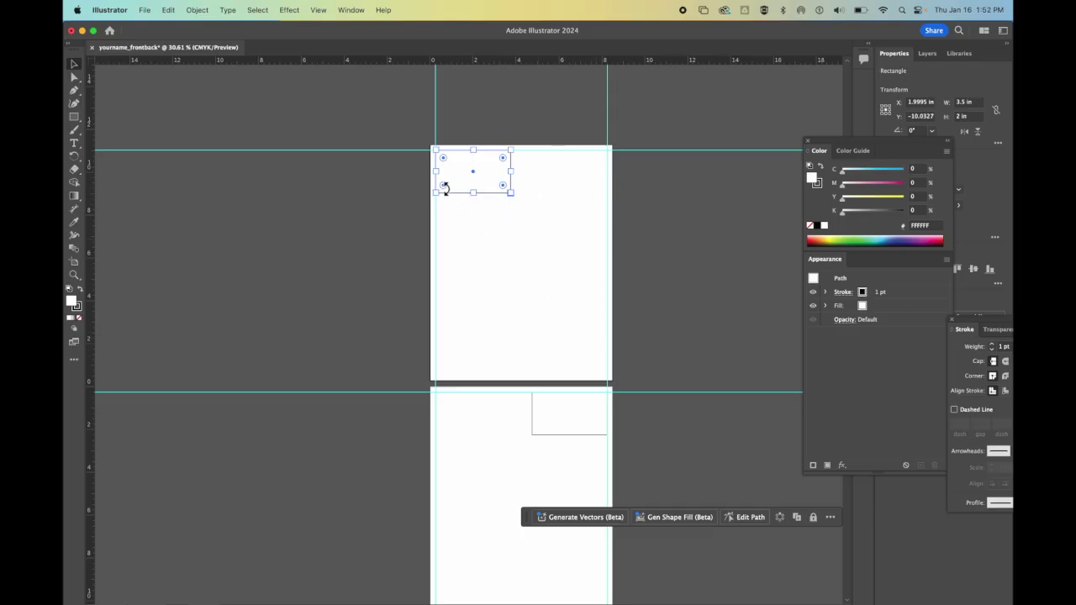
{"action": "left_click", "coordinate": [290, 12]}
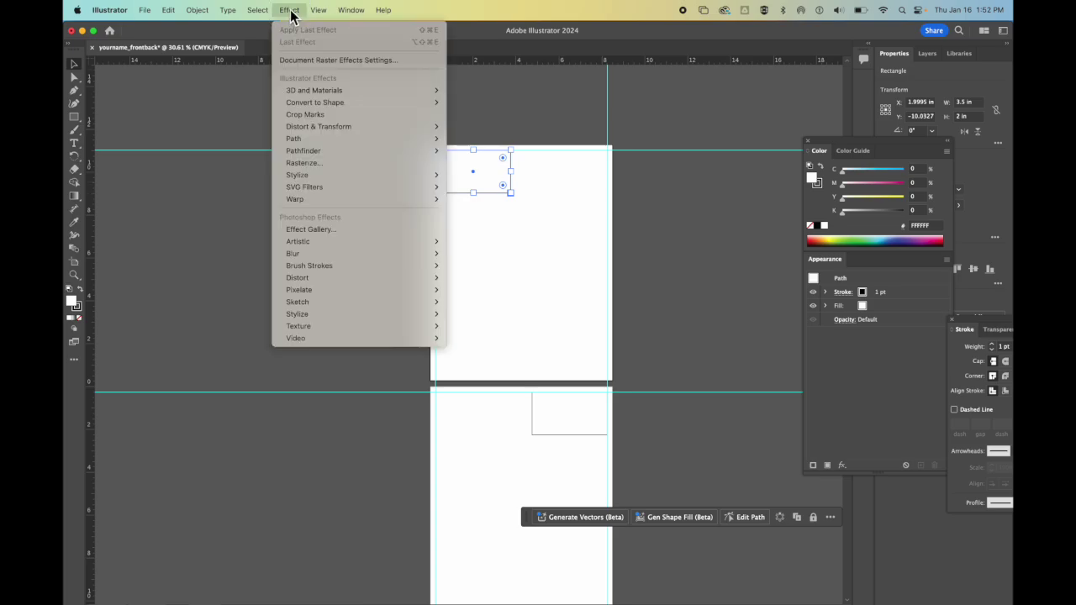
{"action": "mouse_move", "coordinate": [328, 130]}
{"action": "mouse_move", "coordinate": [432, 129]}
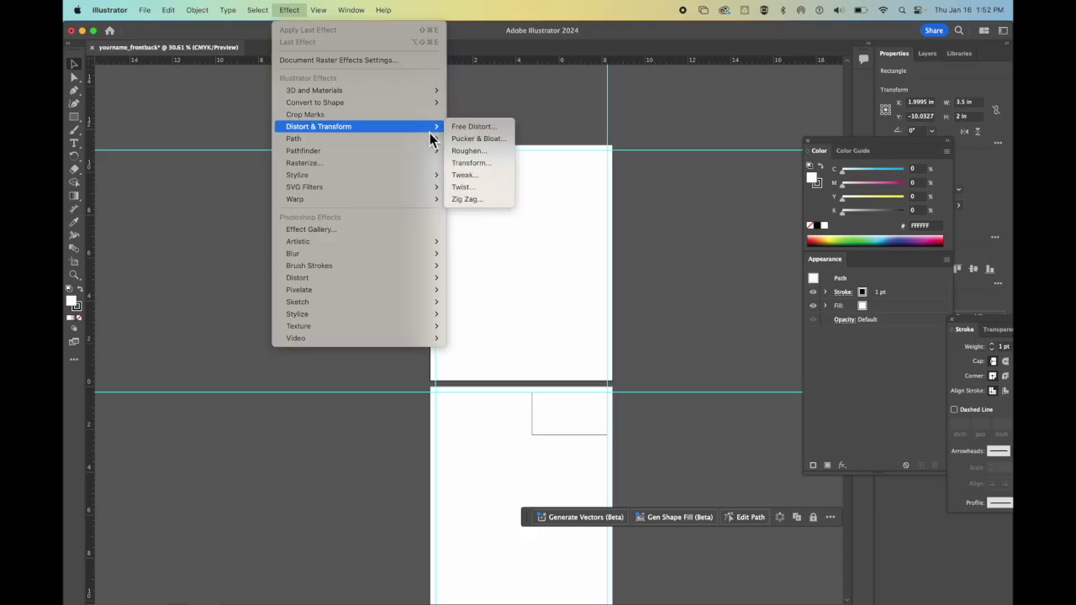
{"action": "left_click", "coordinate": [484, 163]}
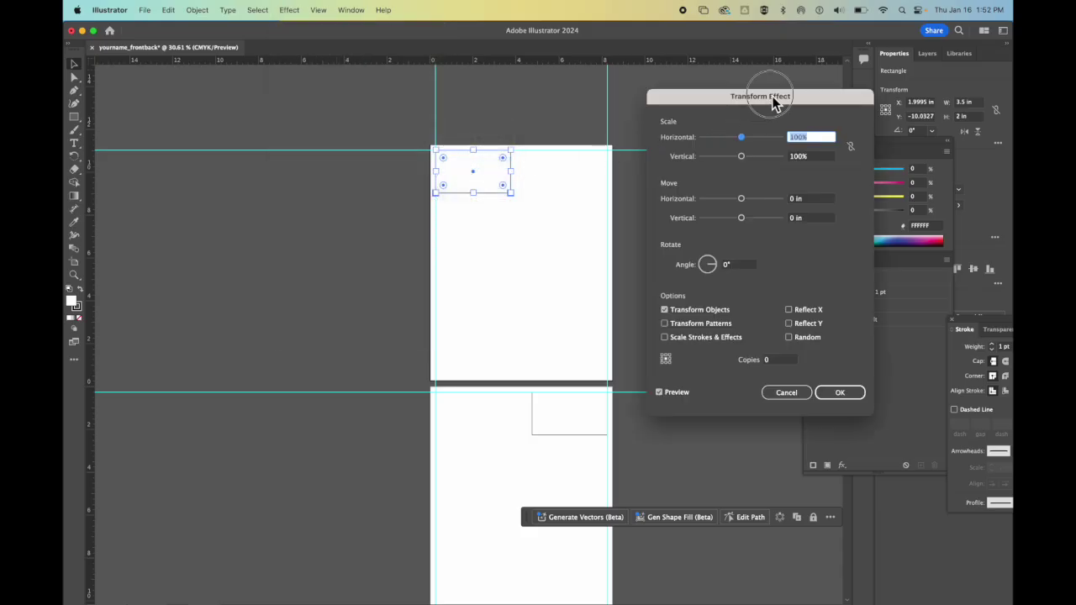
{"action": "left_click_drag", "start_coordinate": [774, 99], "coordinate": [289, 97]}
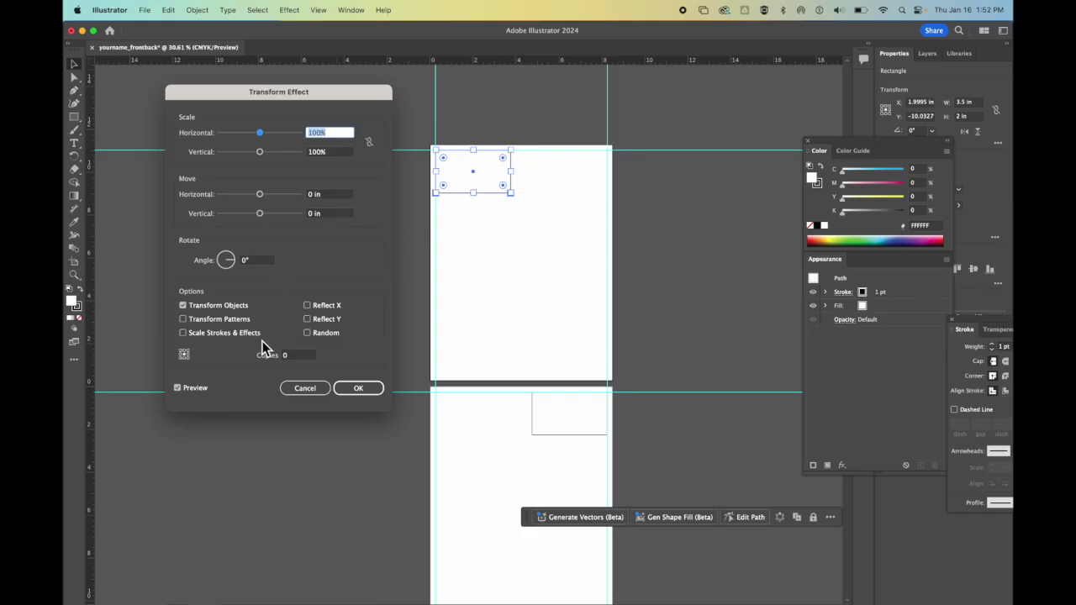
Step: Set 1 copy with a 3.75 in horizontal move and apply the effect
{"action": "left_click", "coordinate": [298, 357]}
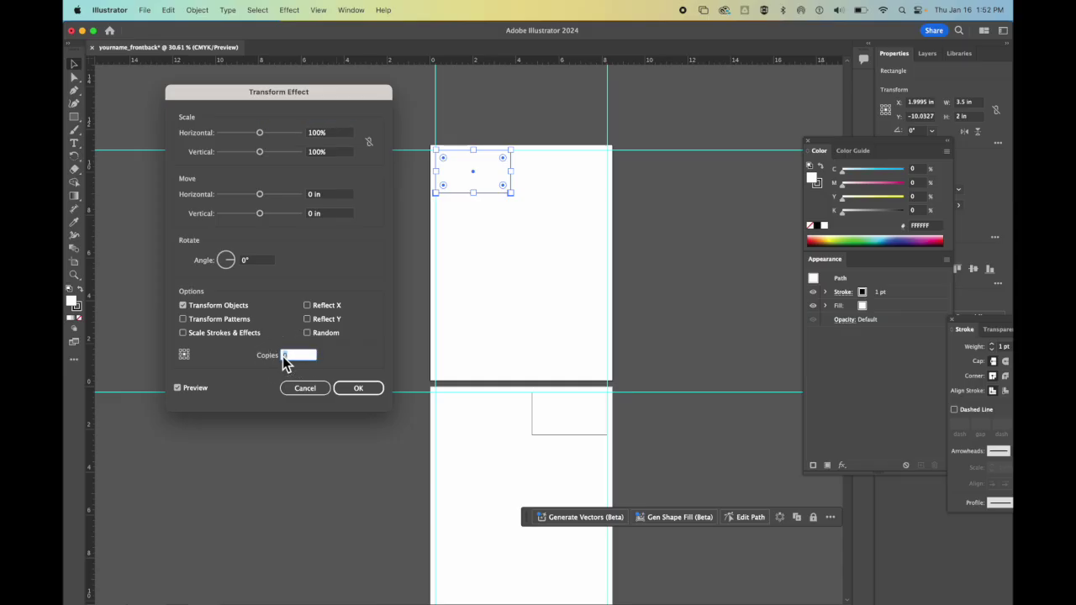
{"action": "type", "text": "1"}
{"action": "left_click", "coordinate": [327, 194]}
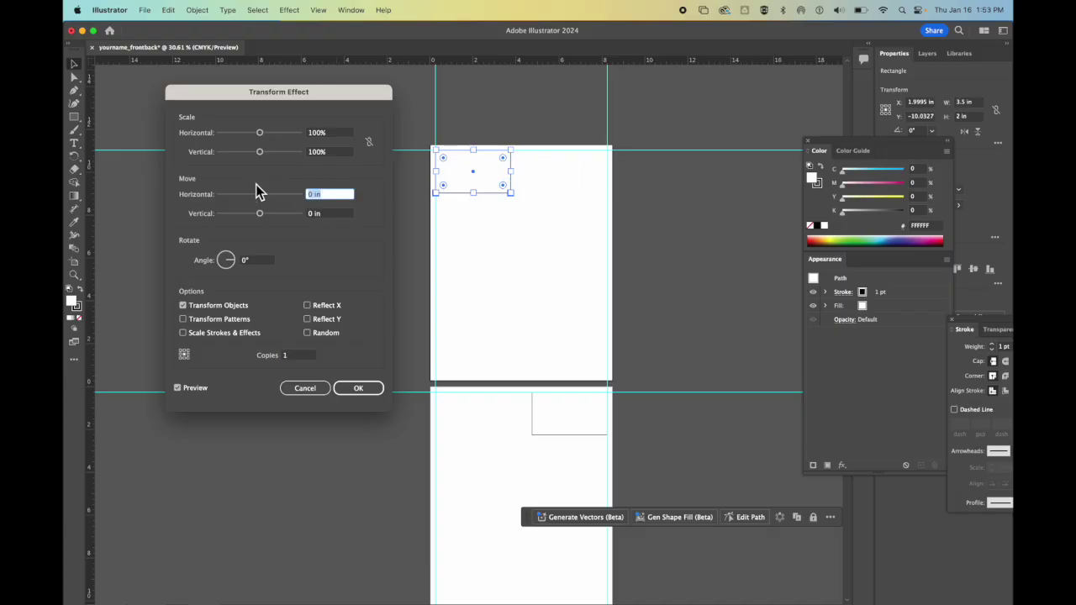
{"action": "type", "text": "3.5"}
{"action": "left_click", "coordinate": [187, 389]}
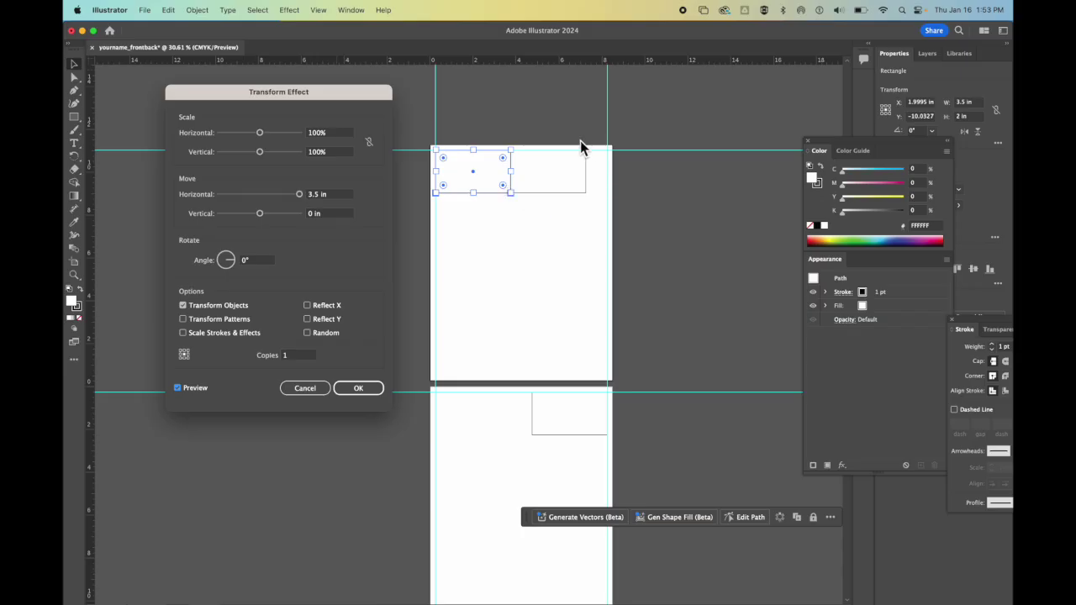
{"action": "left_click", "coordinate": [319, 196]}
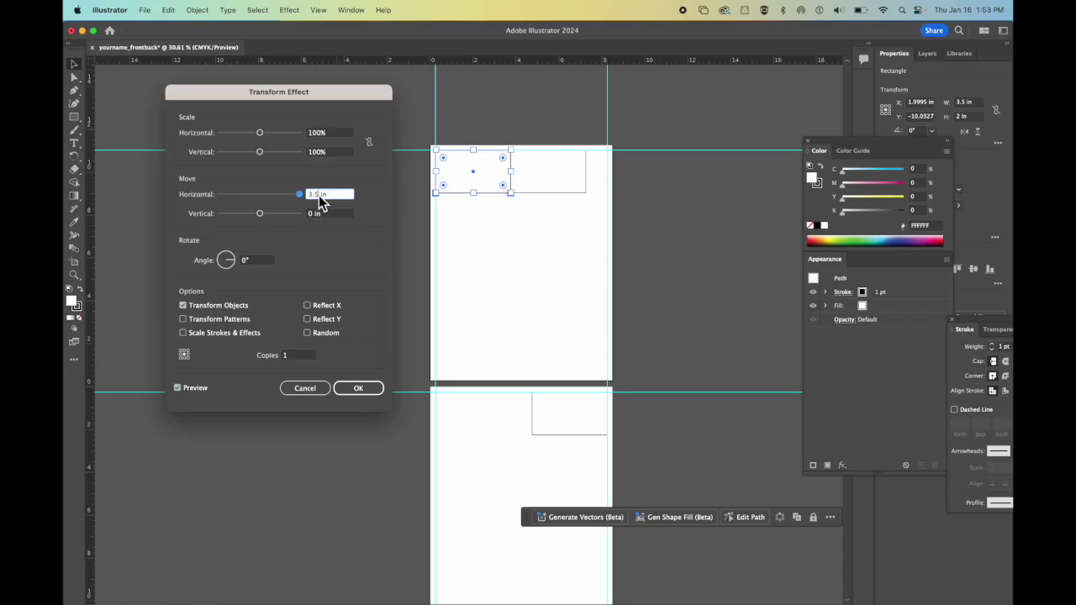
{"action": "type", "text": "3.75"}
{"action": "double_click", "coordinate": [193, 393]}
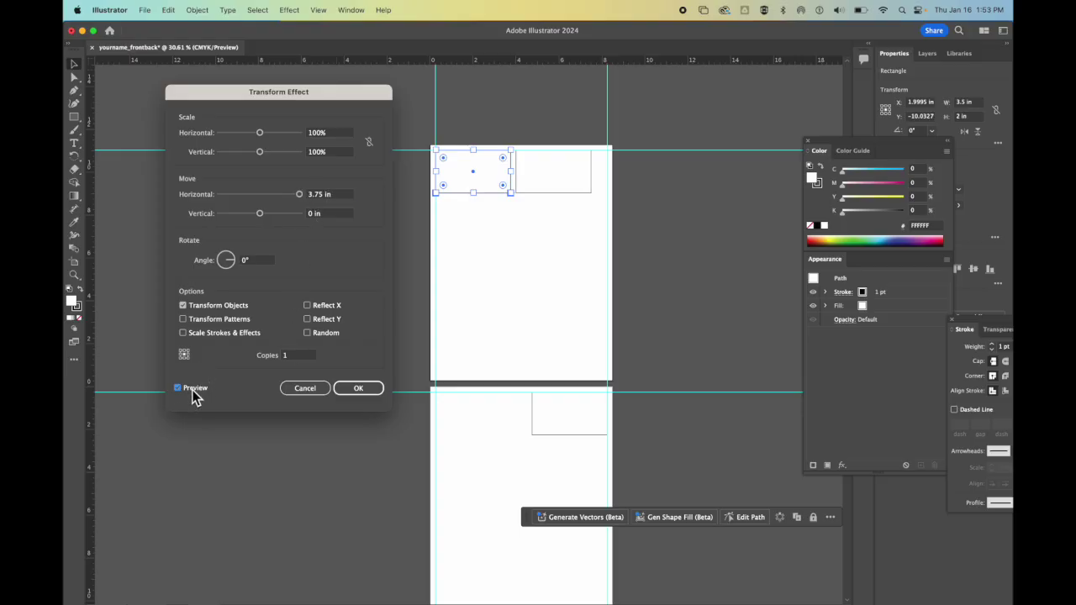
{"action": "left_click", "coordinate": [356, 391]}
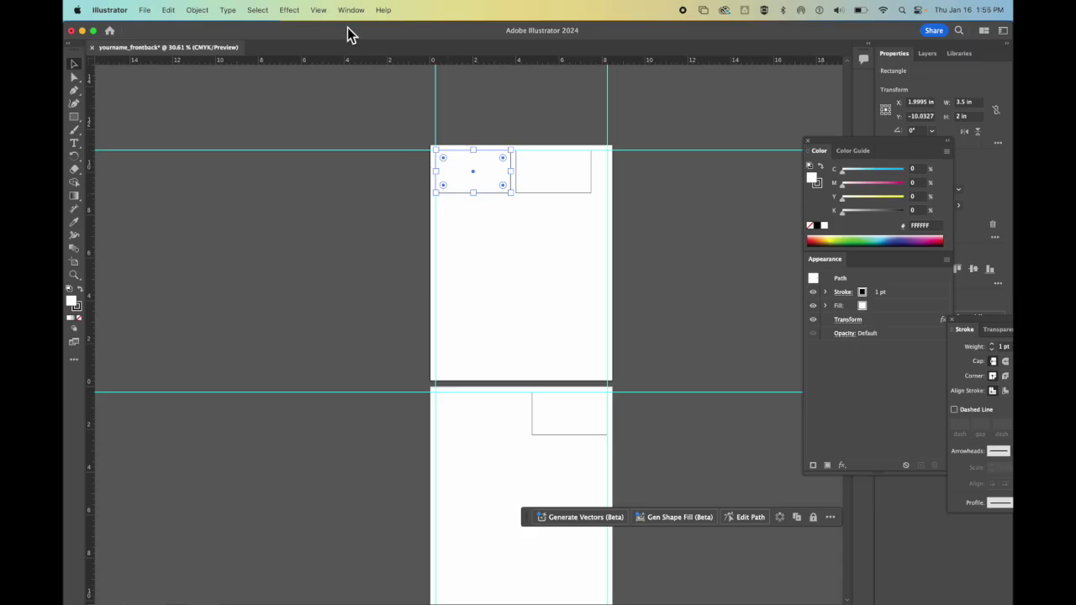
Step: Add a second Transform effect to the card via Apply New Effect
{"action": "left_click", "coordinate": [290, 10]}
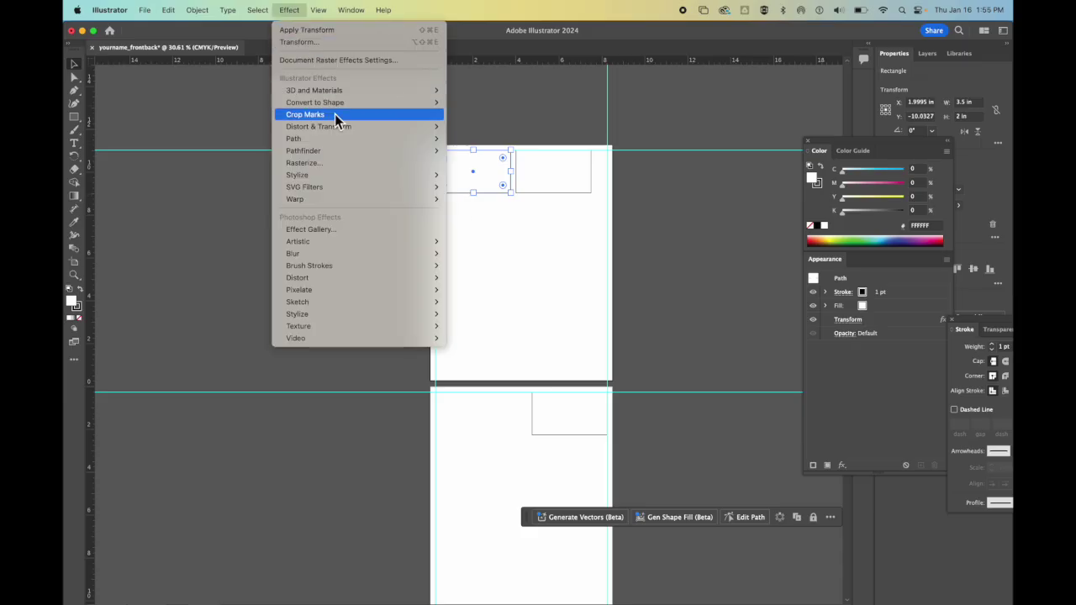
{"action": "mouse_move", "coordinate": [344, 130]}
{"action": "left_click", "coordinate": [493, 164]}
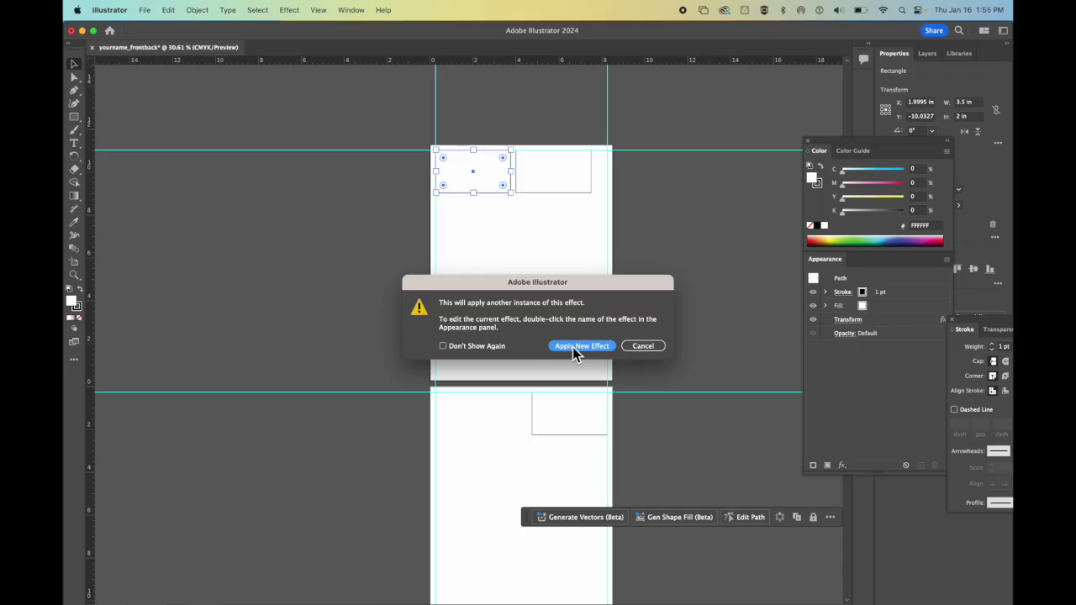
{"action": "left_click", "coordinate": [573, 347]}
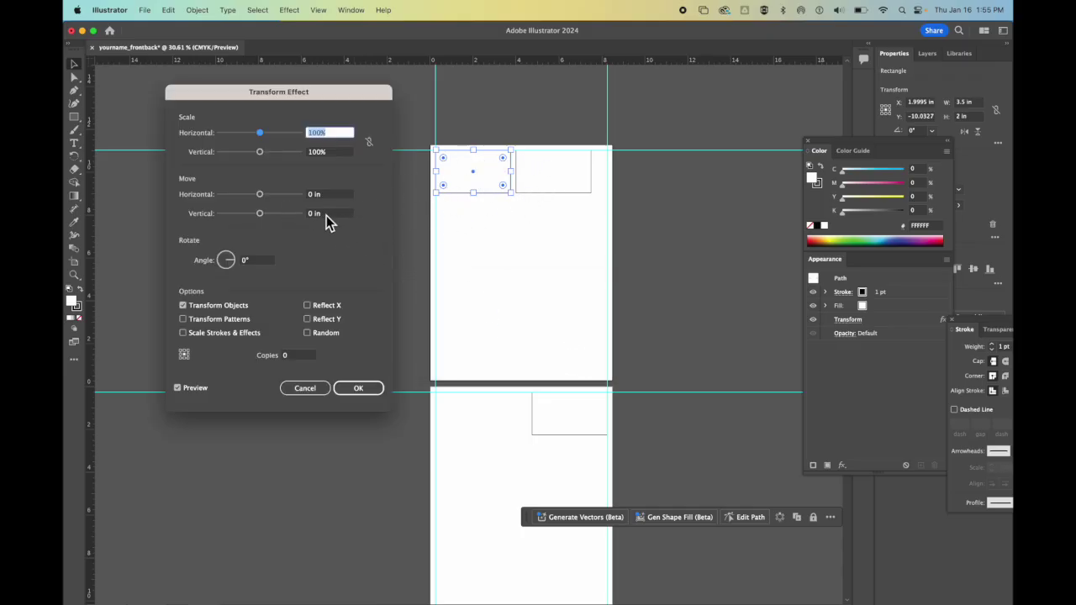
Step: Set Move Vertical to 2 in and Copies to 4, previewing the ten-card grid
{"action": "left_click_drag", "start_coordinate": [323, 216], "coordinate": [296, 217]}
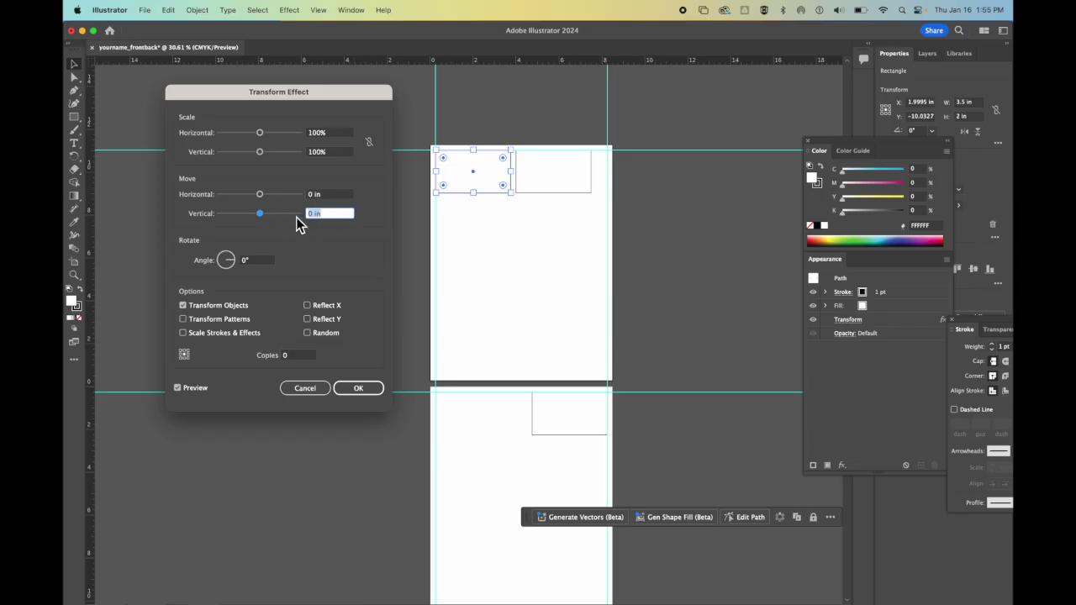
{"action": "type", "text": "2"}
{"action": "left_click", "coordinate": [195, 388]}
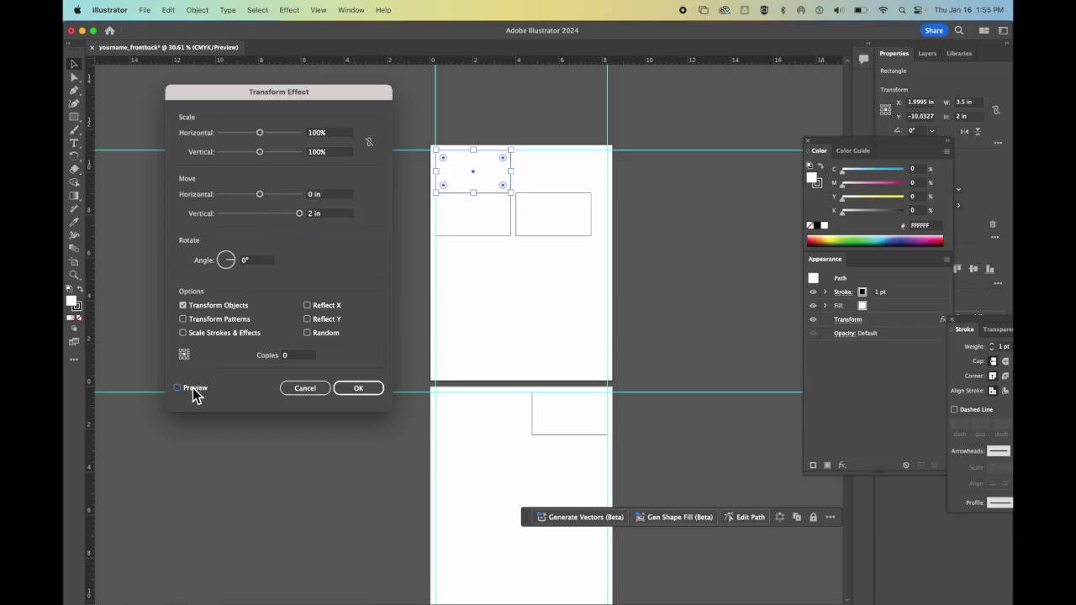
{"action": "left_click", "coordinate": [193, 389]}
{"action": "left_click", "coordinate": [297, 354]}
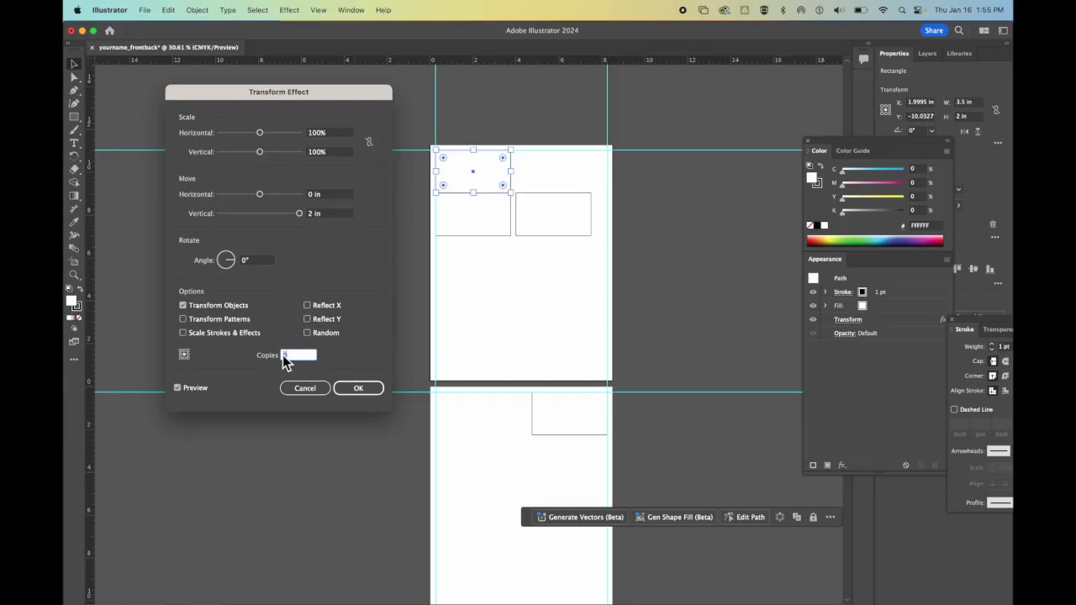
{"action": "type", "text": "4"}
{"action": "left_click", "coordinate": [178, 389]}
{"action": "left_click", "coordinate": [178, 389]}
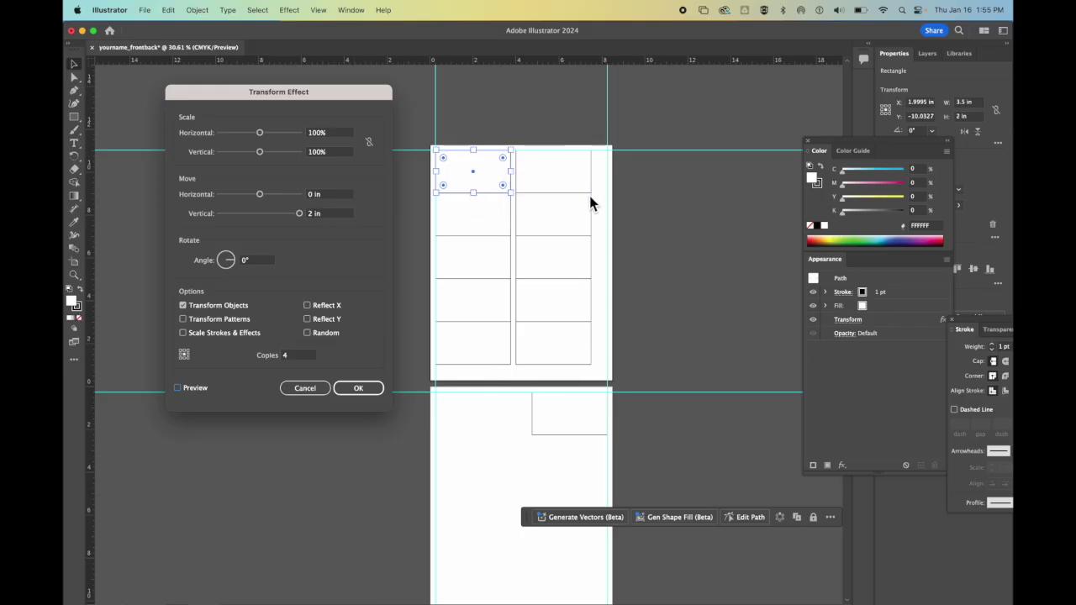
Step: Try a 2.25 in vertical move in the Transform effect and preview the spaced rows
{"action": "left_click", "coordinate": [316, 216]}
{"action": "type", "text": ".25"}
{"action": "key", "text": "Tab"}
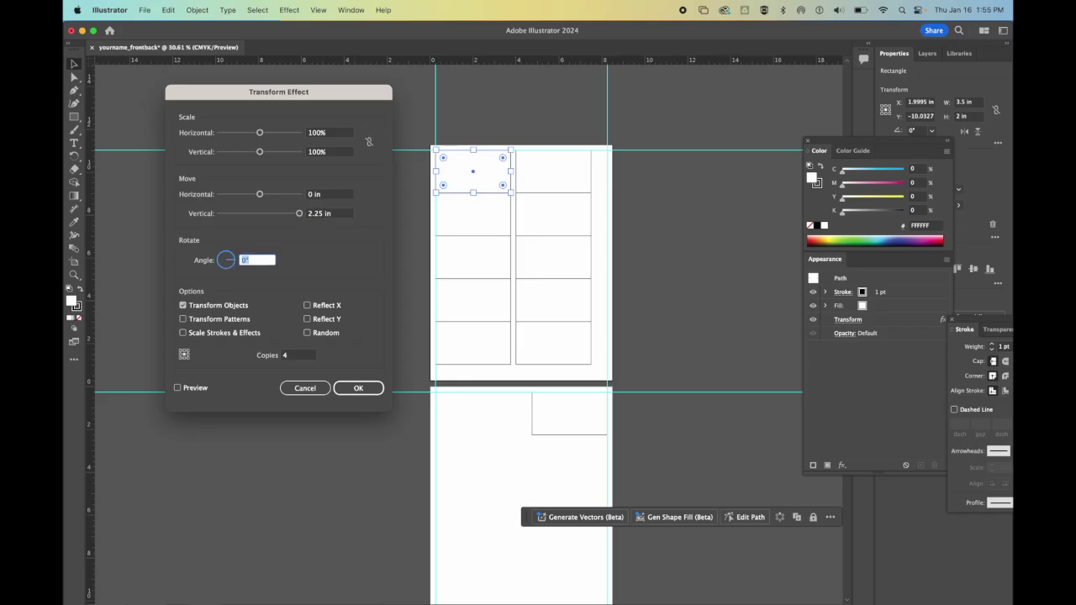
{"action": "left_click", "coordinate": [180, 390]}
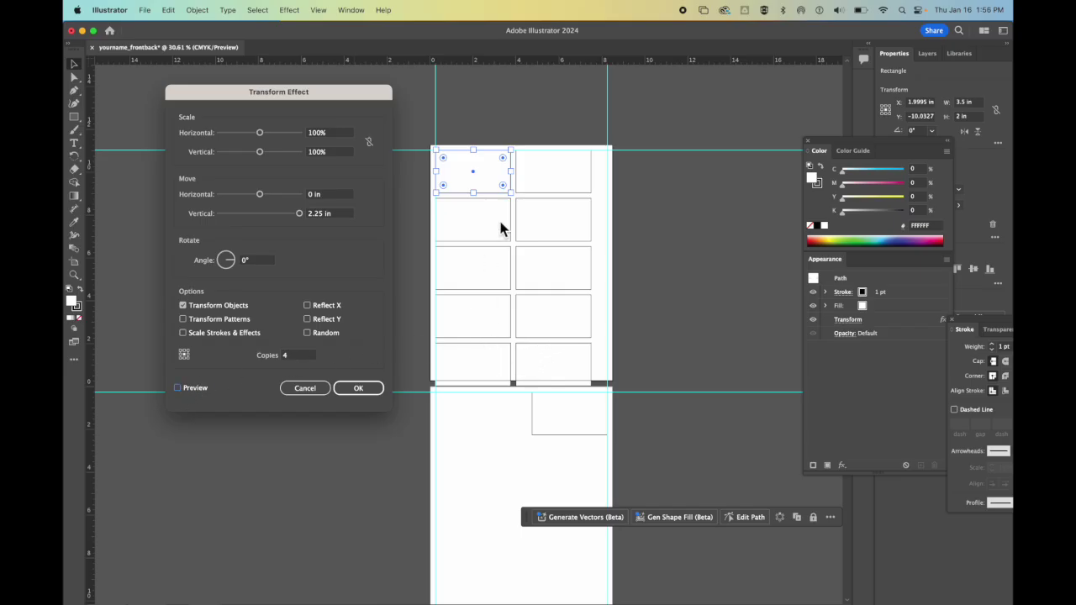
Step: Change the vertical move to 2.1 in, preview, and apply the five-row repeat
{"action": "left_click", "coordinate": [325, 218]}
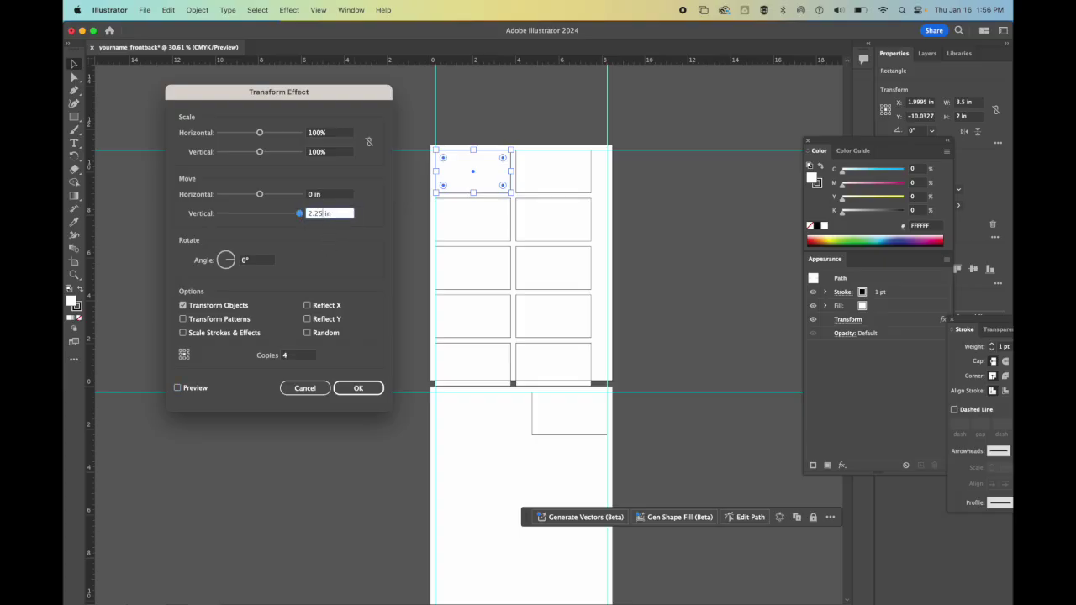
{"action": "key", "text": "BackSpace"}
{"action": "key", "text": "BackSpace"}
{"action": "type", "text": "1"}
{"action": "key", "text": "Tab"}
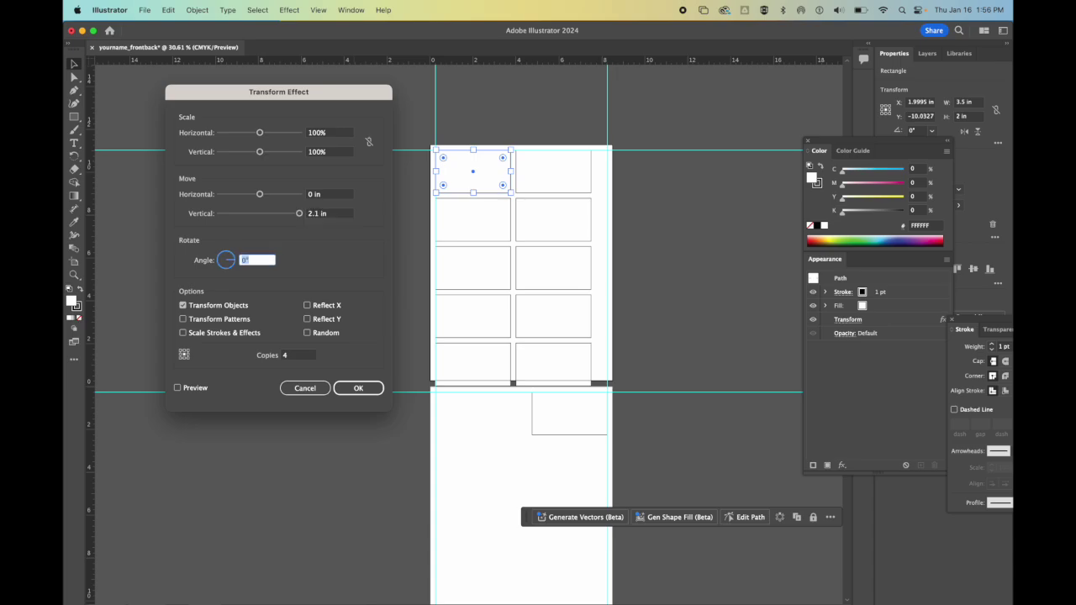
{"action": "left_click", "coordinate": [195, 389]}
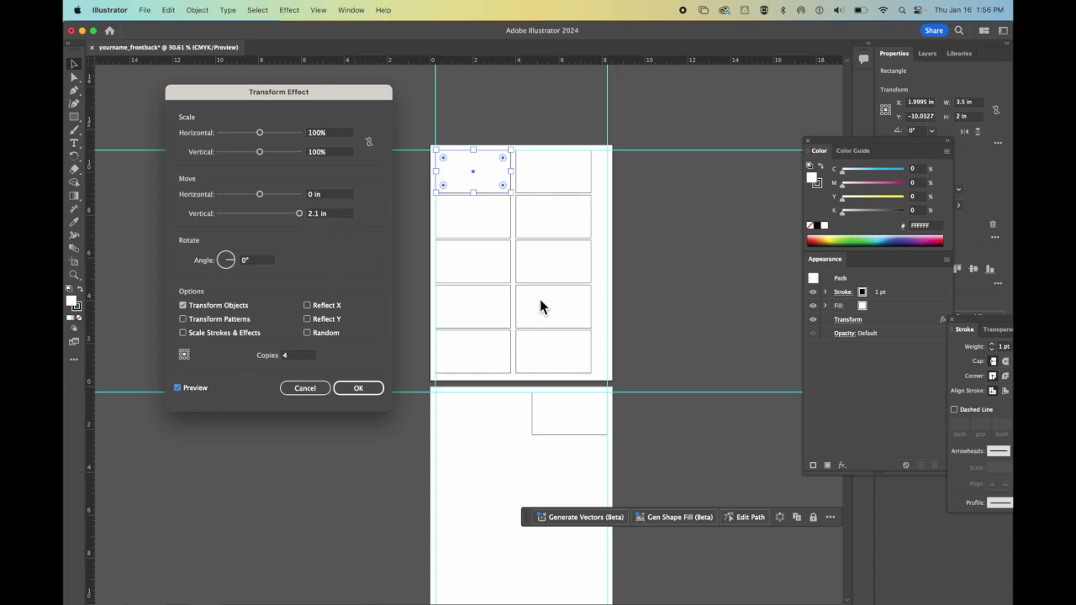
{"action": "left_click", "coordinate": [361, 387]}
{"action": "left_click", "coordinate": [364, 304]}
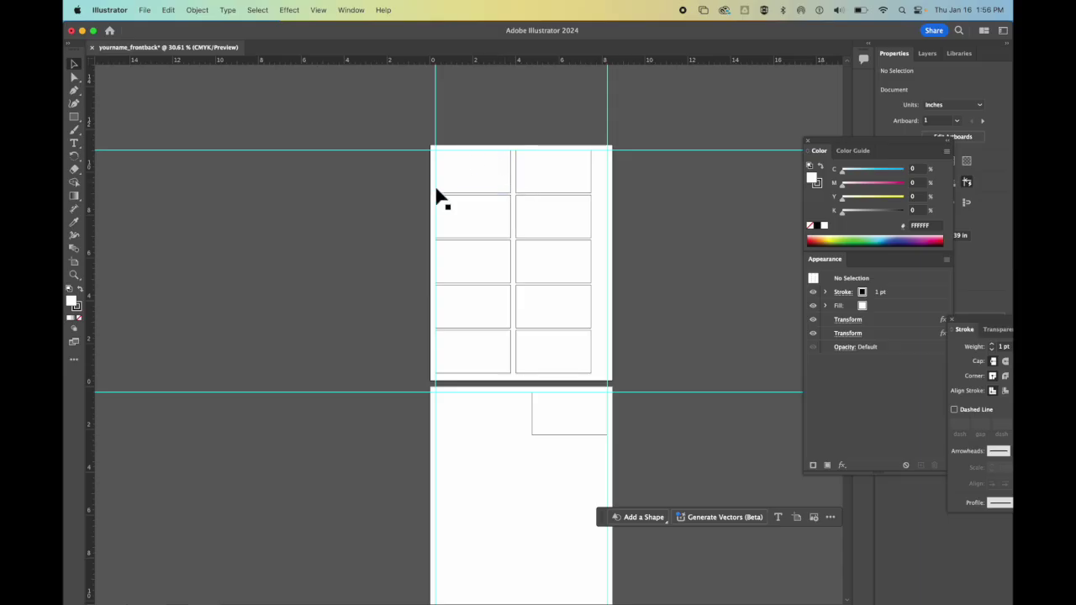
Step: Round the cards' corners with the top-left card's live-corner widget and delete the stray test rectangles
{"action": "left_click", "coordinate": [510, 176]}
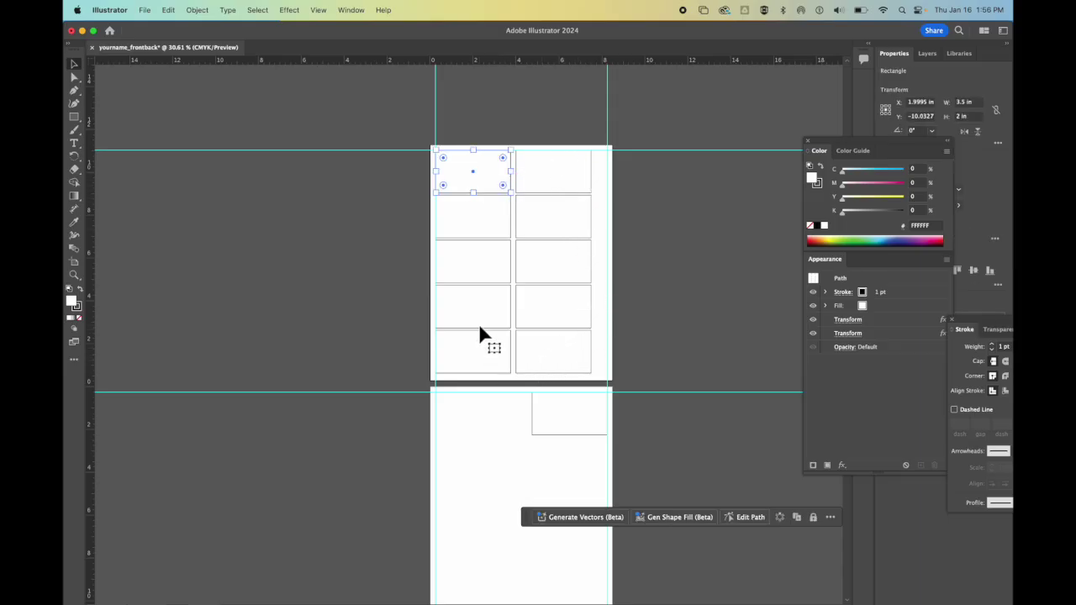
{"action": "mouse_move", "coordinate": [502, 181]}
{"action": "left_mouse_down"}
{"action": "mouse_move", "coordinate": [482, 167]}
{"action": "mouse_move", "coordinate": [500, 192]}
{"action": "mouse_move", "coordinate": [486, 183]}
{"action": "left_mouse_up"}
{"action": "left_click", "coordinate": [79, 121]}
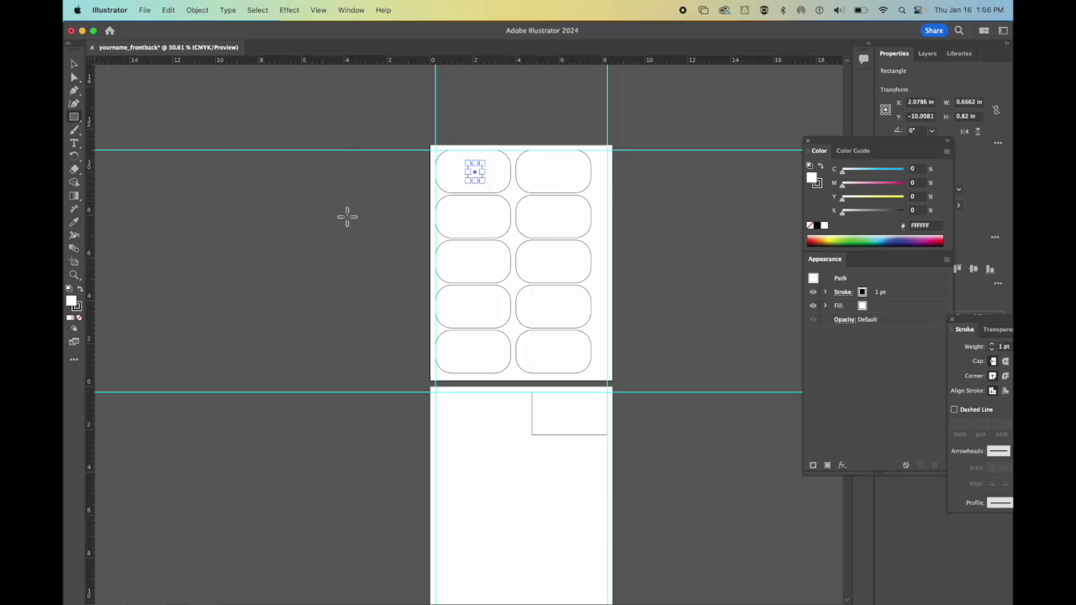
{"action": "left_click", "coordinate": [410, 211]}
{"action": "left_click", "coordinate": [566, 320]}
{"action": "left_click", "coordinate": [74, 66]}
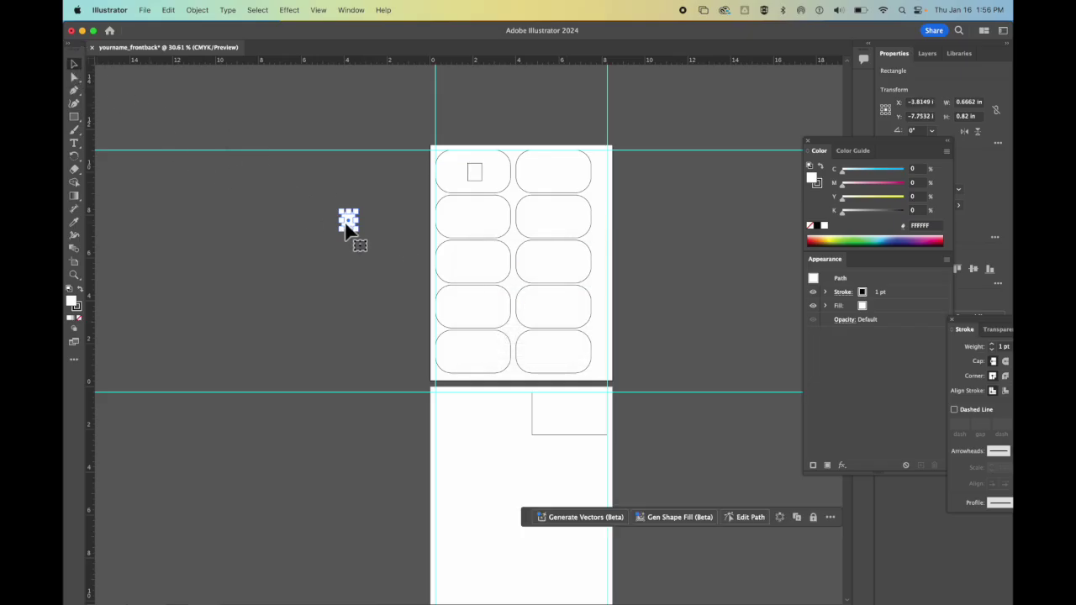
{"action": "key", "text": "BackSpace"}
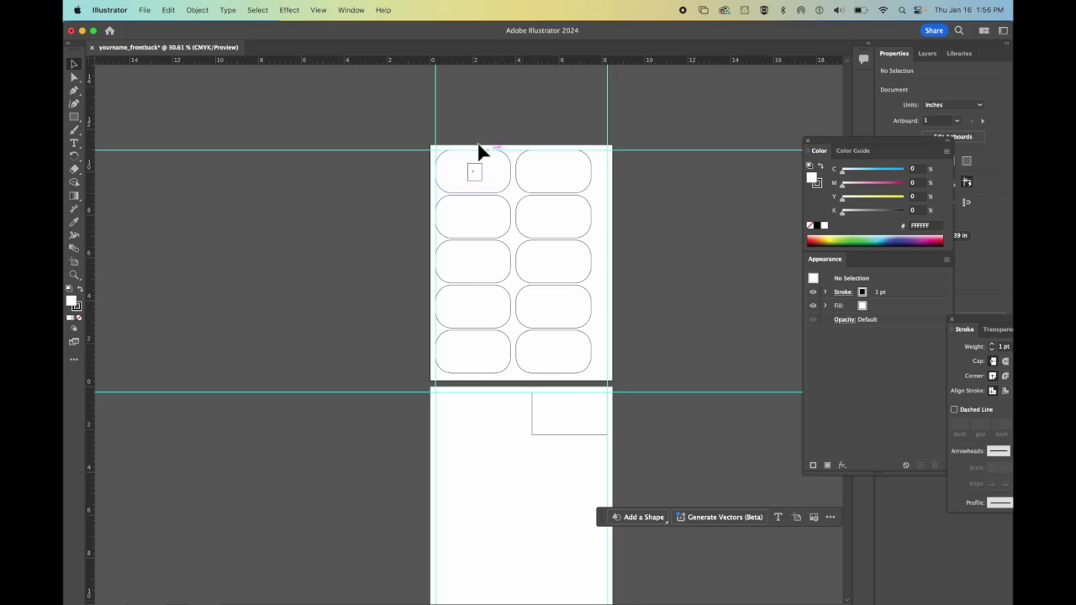
{"action": "left_click", "coordinate": [482, 178]}
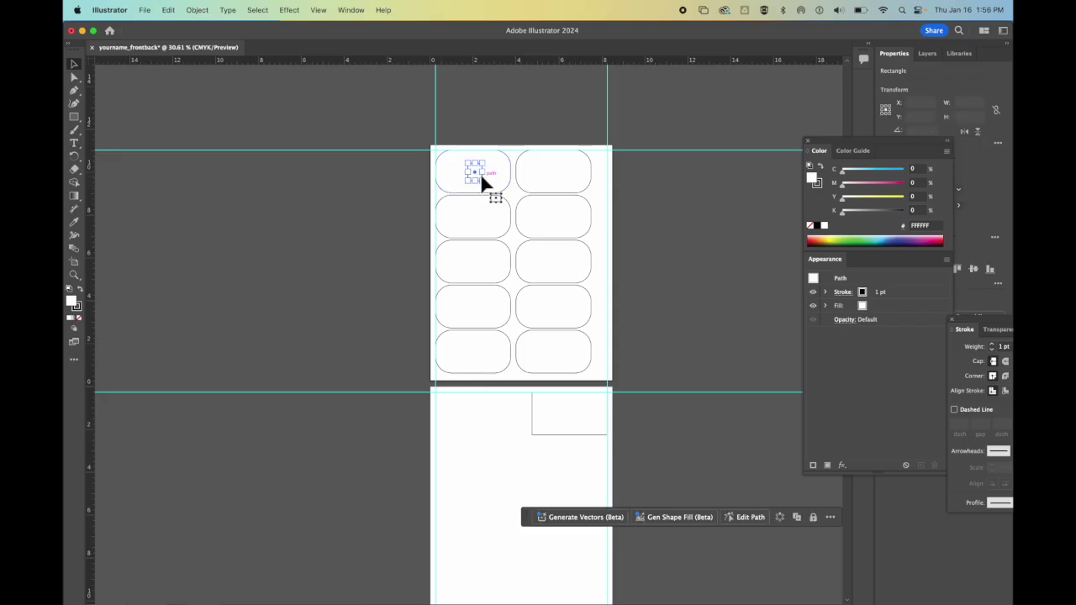
{"action": "key", "text": "Delete"}
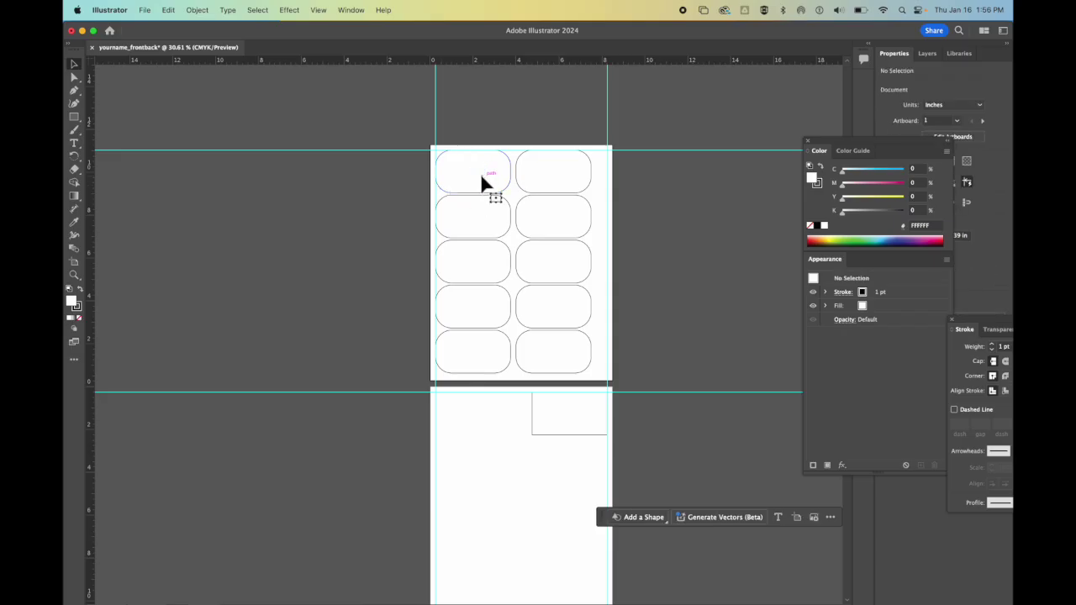
Step: Reduce the card corner radius to 0.44 in with the top-left card's corner widget
{"action": "left_click", "coordinate": [289, 10]}
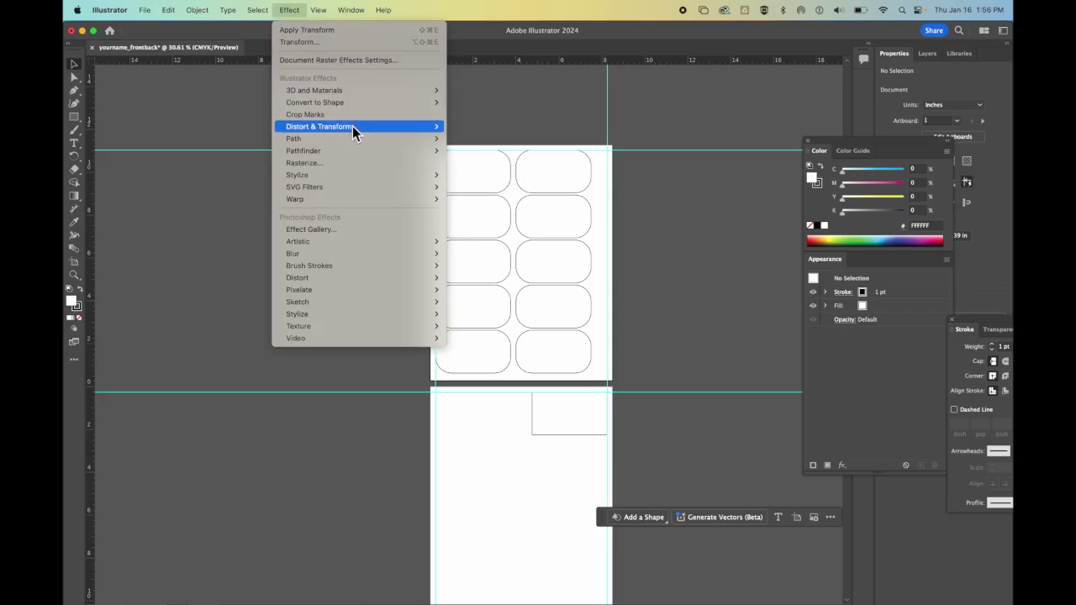
{"action": "mouse_move", "coordinate": [353, 127]}
{"action": "left_click", "coordinate": [552, 111]}
{"action": "left_click", "coordinate": [501, 171]}
{"action": "left_click_drag", "start_coordinate": [502, 166], "coordinate": [504, 168]}
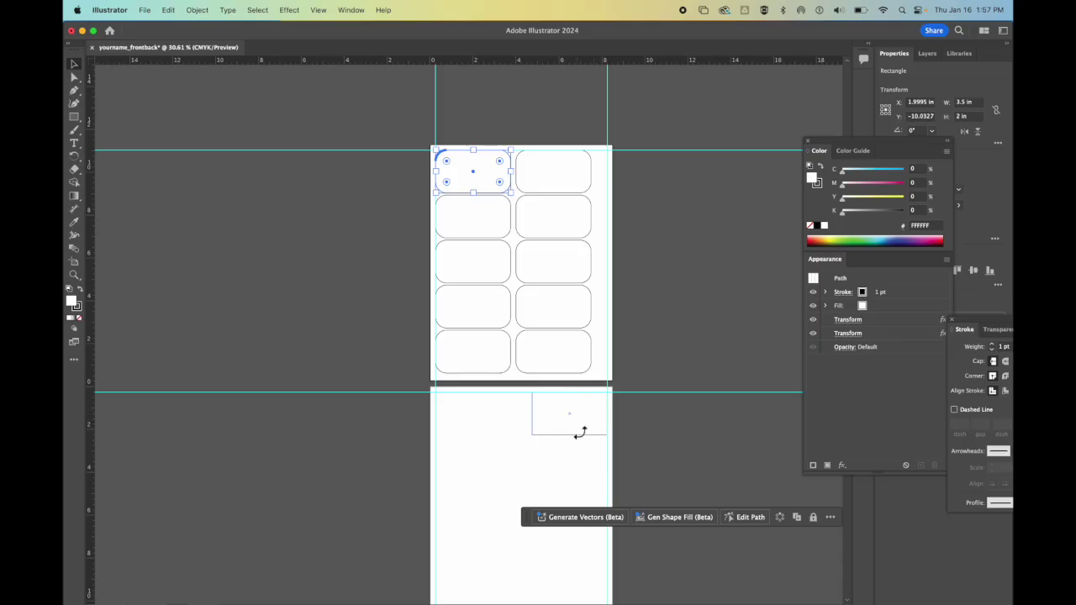
Step: Select the bottom artboard's card rectangle and bring up the Transform effect for it
{"action": "left_click", "coordinate": [630, 416]}
{"action": "left_click", "coordinate": [569, 436]}
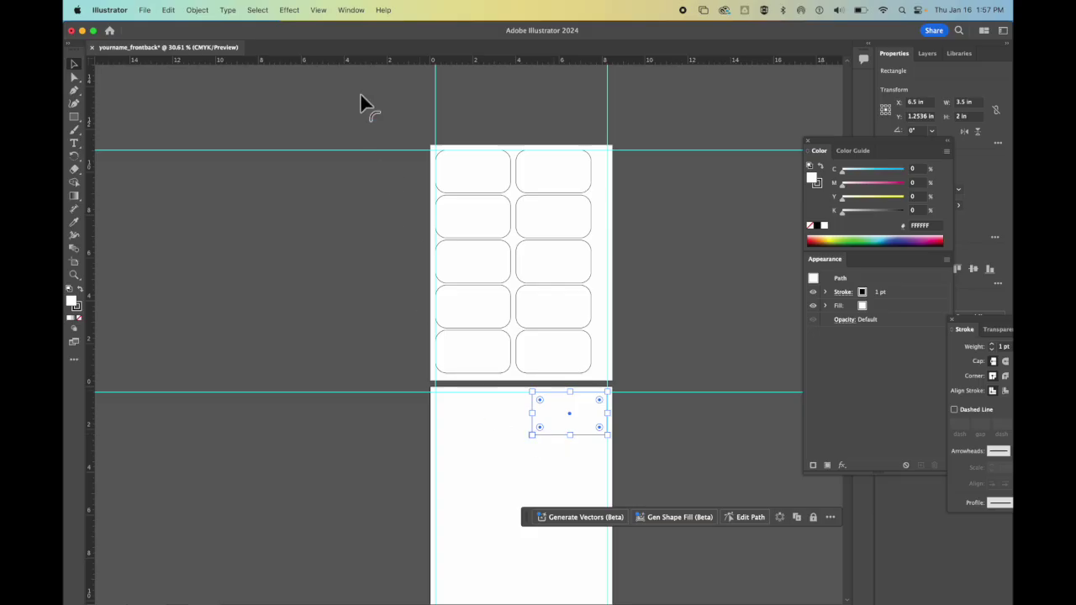
{"action": "left_click", "coordinate": [295, 9]}
{"action": "mouse_move", "coordinate": [331, 128]}
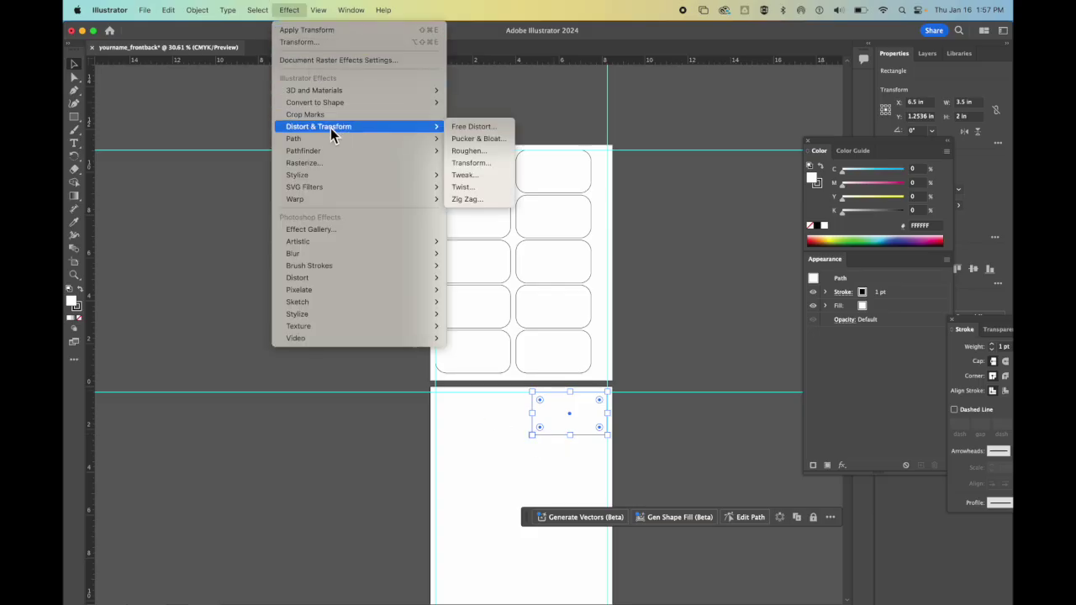
{"action": "left_click", "coordinate": [482, 164]}
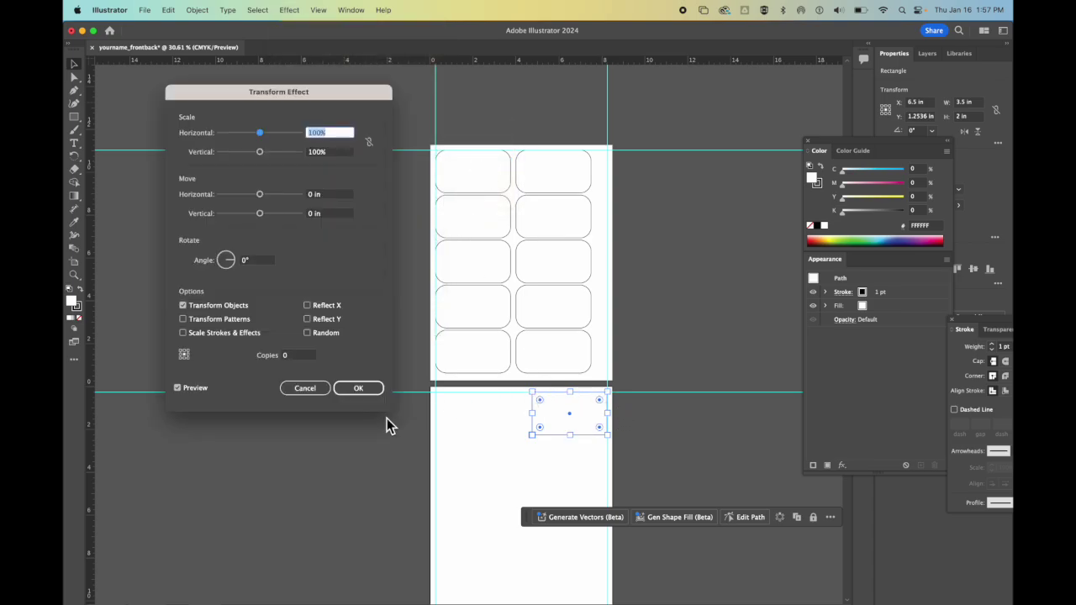
Step: Set Move Horizontal to -3.75 in with 1 copy, preview, and apply the effect
{"action": "left_click", "coordinate": [341, 197]}
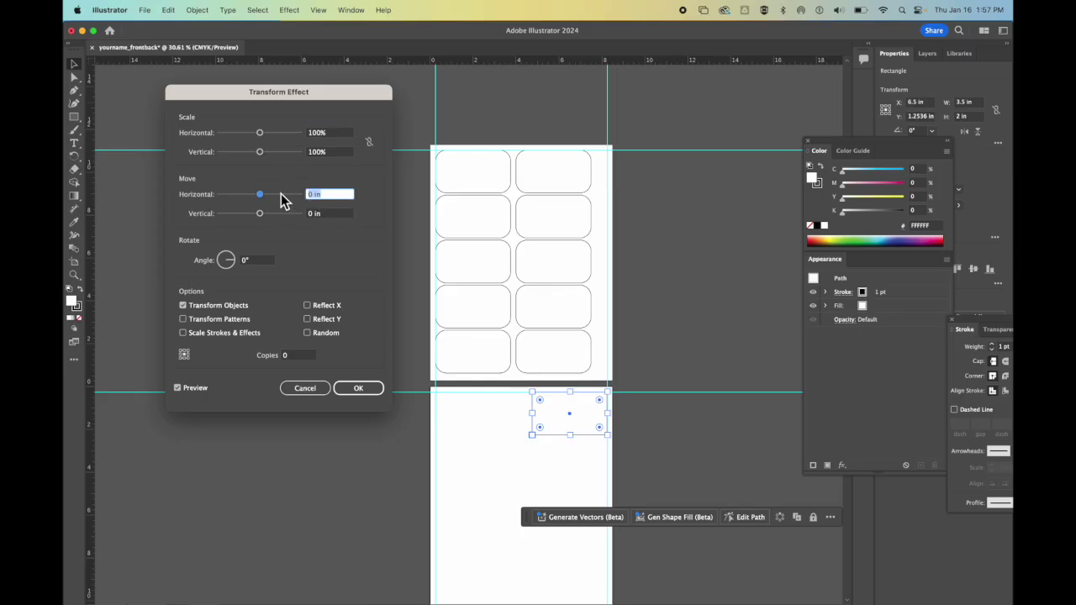
{"action": "type", "text": "3.75"}
{"action": "key", "text": "super+Left"}
{"action": "type", "text": "-"}
{"action": "left_click", "coordinate": [178, 388]}
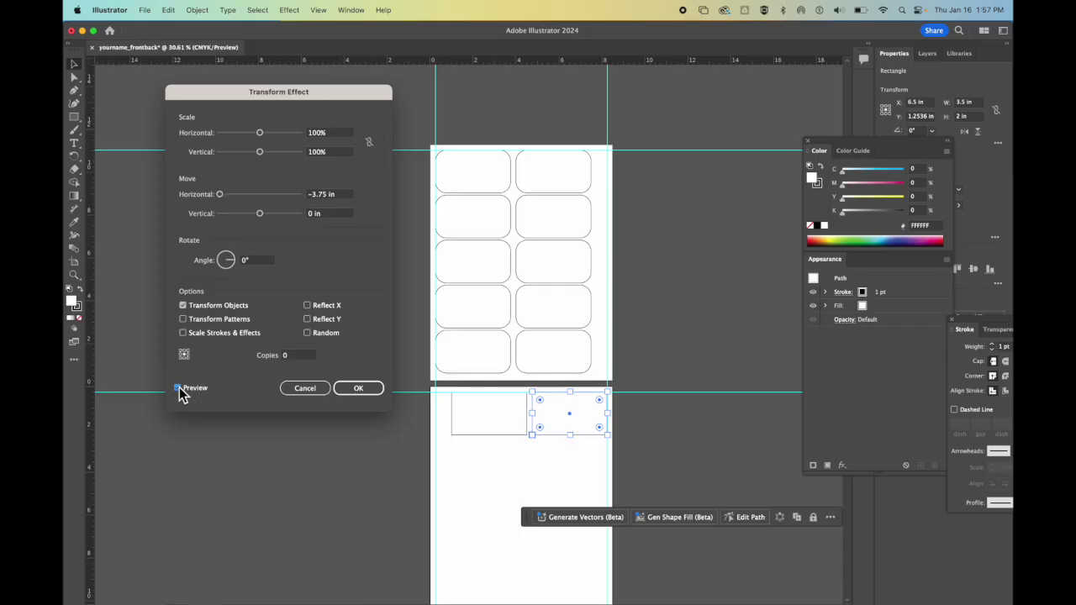
{"action": "left_click", "coordinate": [179, 389]}
{"action": "left_click", "coordinate": [299, 356]}
{"action": "type", "text": "1"}
{"action": "left_click", "coordinate": [356, 392]}
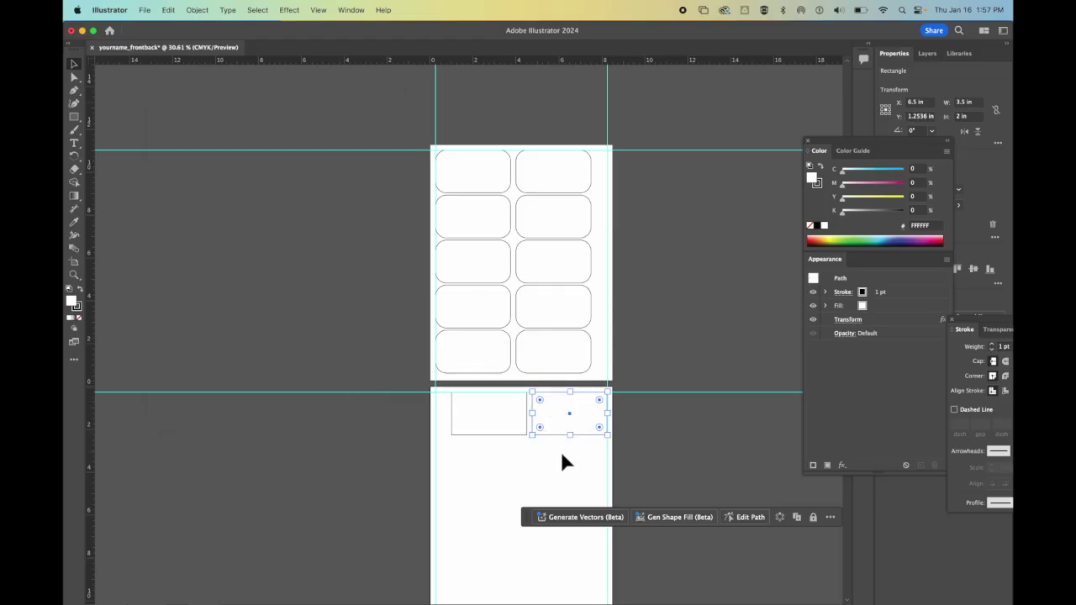
Step: Apply a new Transform effect to the bottom card with Move Vertical 2.1 in and 4 copies
{"action": "scroll", "coordinate": [560, 425], "scroll_direction": "down", "scroll_amount": 3}
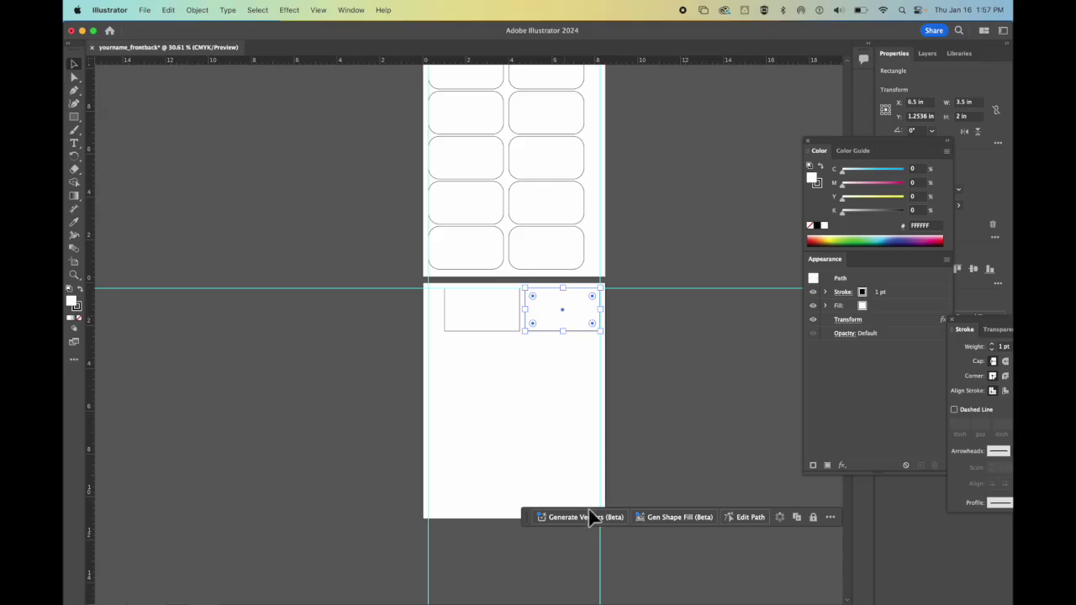
{"action": "left_click", "coordinate": [289, 10]}
{"action": "mouse_move", "coordinate": [330, 125]}
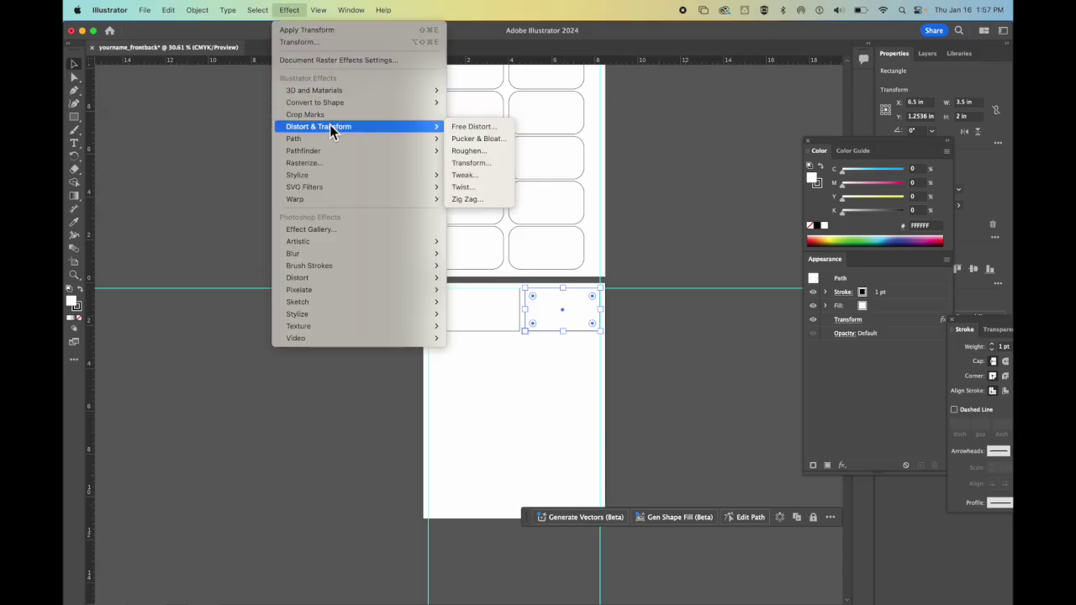
{"action": "left_click", "coordinate": [474, 160]}
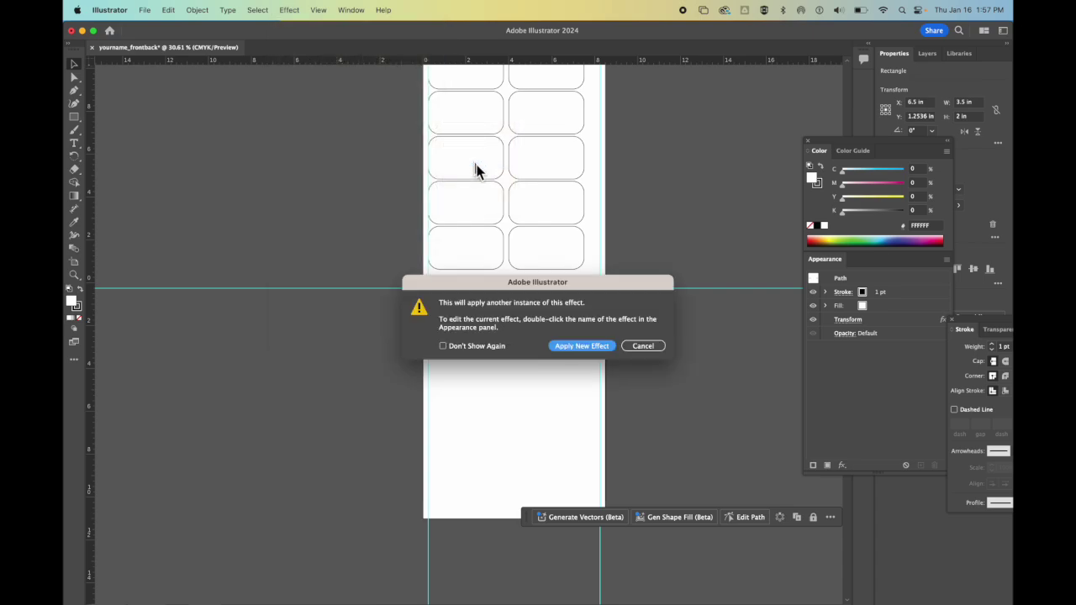
{"action": "left_click", "coordinate": [583, 346]}
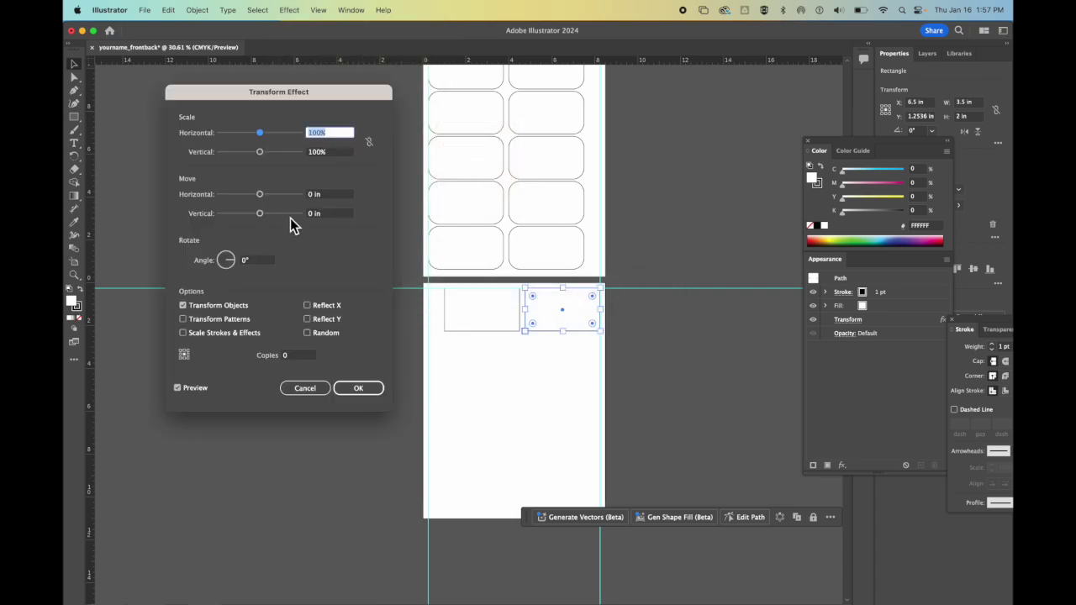
{"action": "left_click", "coordinate": [318, 214]}
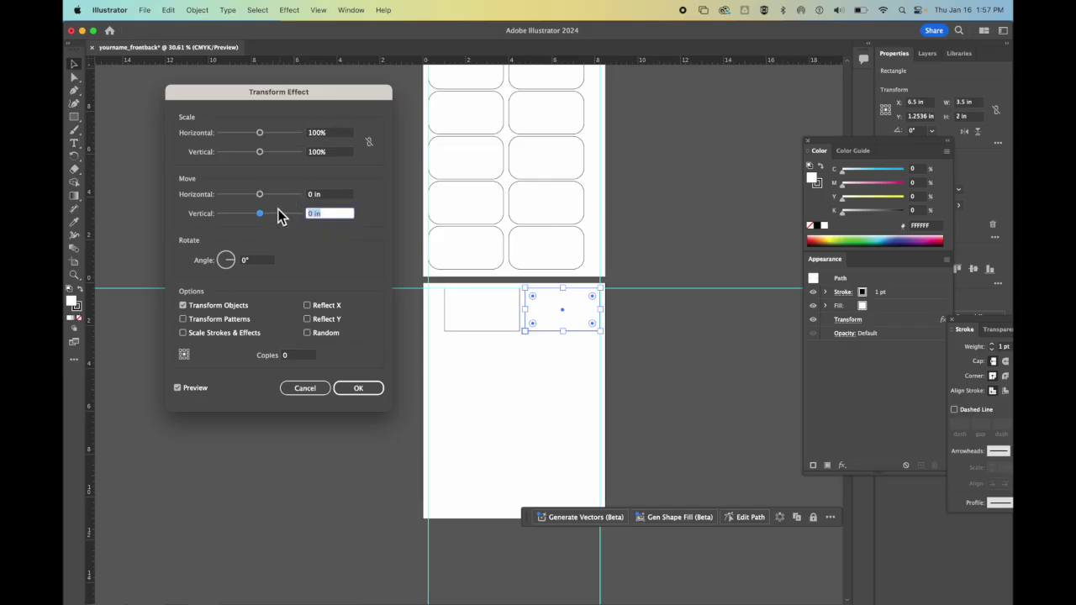
{"action": "type", "text": "2.1"}
{"action": "left_click", "coordinate": [294, 360]}
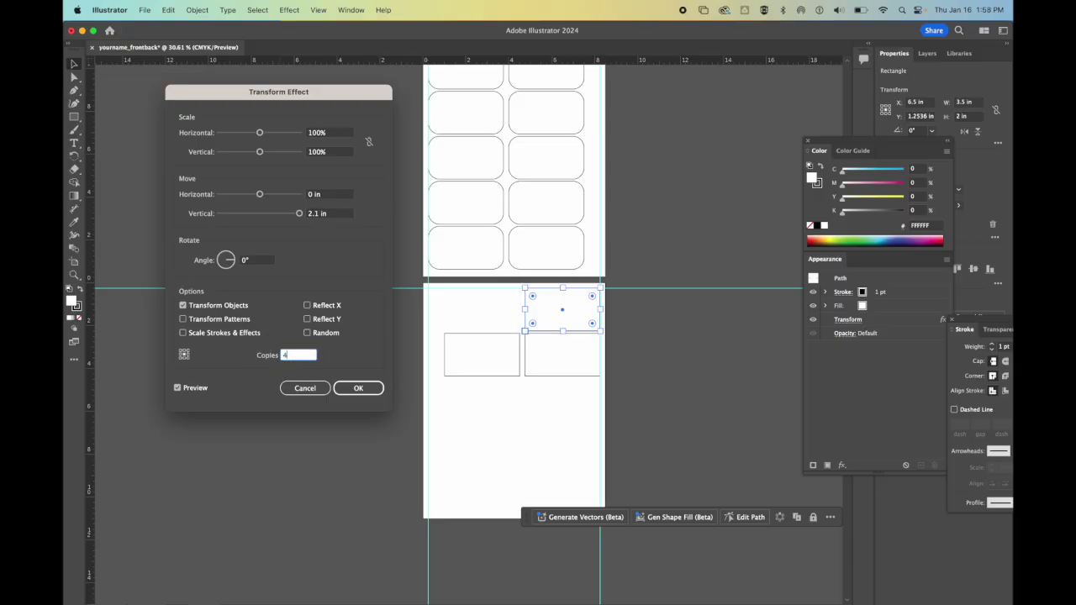
{"action": "type", "text": "4"}
{"action": "left_click", "coordinate": [178, 389]}
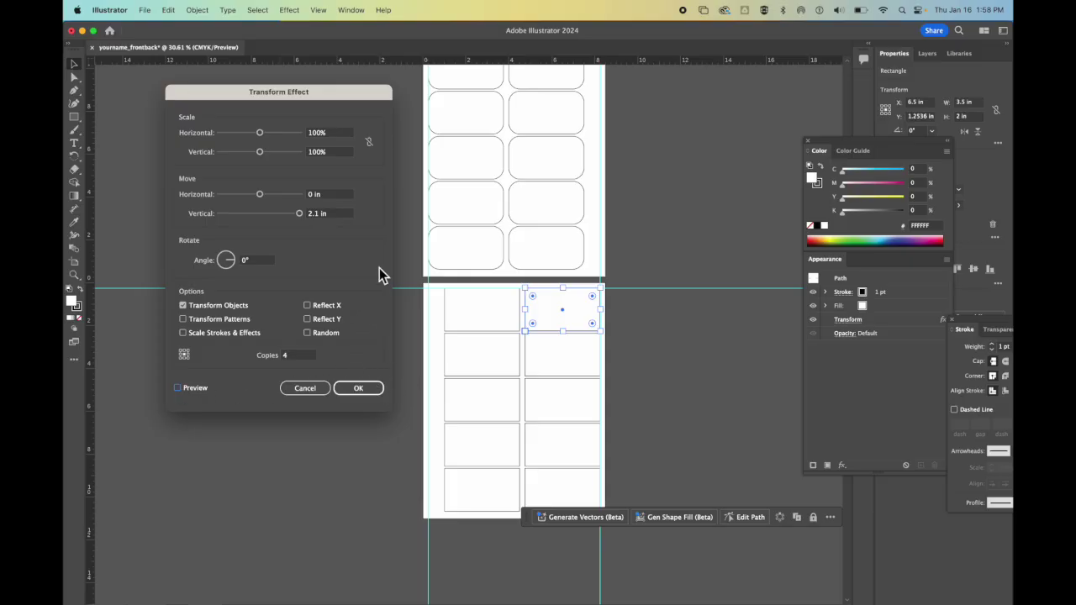
{"action": "left_click", "coordinate": [359, 388]}
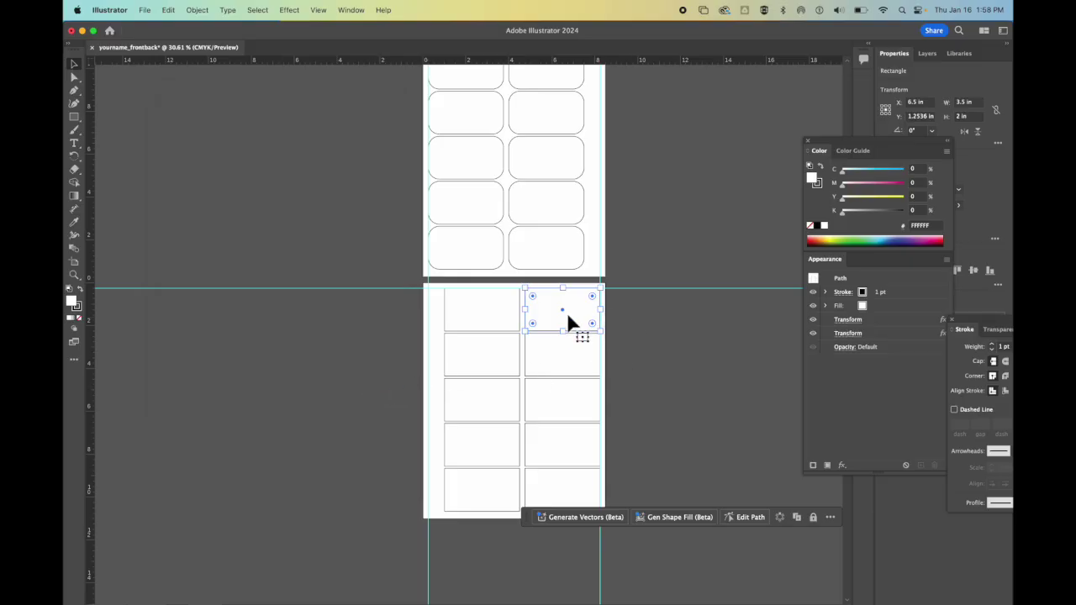
Step: Drag the bottom card's live-corner widget toward a 0.18 in corner radius
{"action": "mouse_move", "coordinate": [533, 322]}
{"action": "left_mouse_down"}
{"action": "mouse_move", "coordinate": [545, 315]}
{"action": "mouse_move", "coordinate": [526, 328]}
{"action": "left_mouse_up"}
{"action": "scroll", "coordinate": [640, 245], "scroll_direction": "up", "scroll_amount": 3}
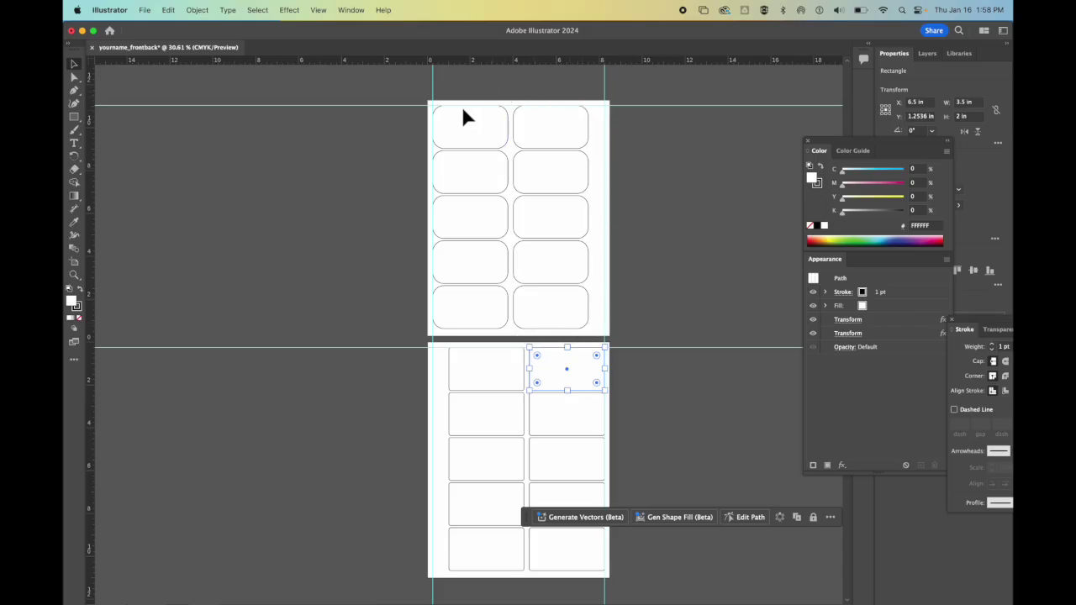
{"action": "left_click", "coordinate": [290, 10]}
{"action": "mouse_move", "coordinate": [344, 129]}
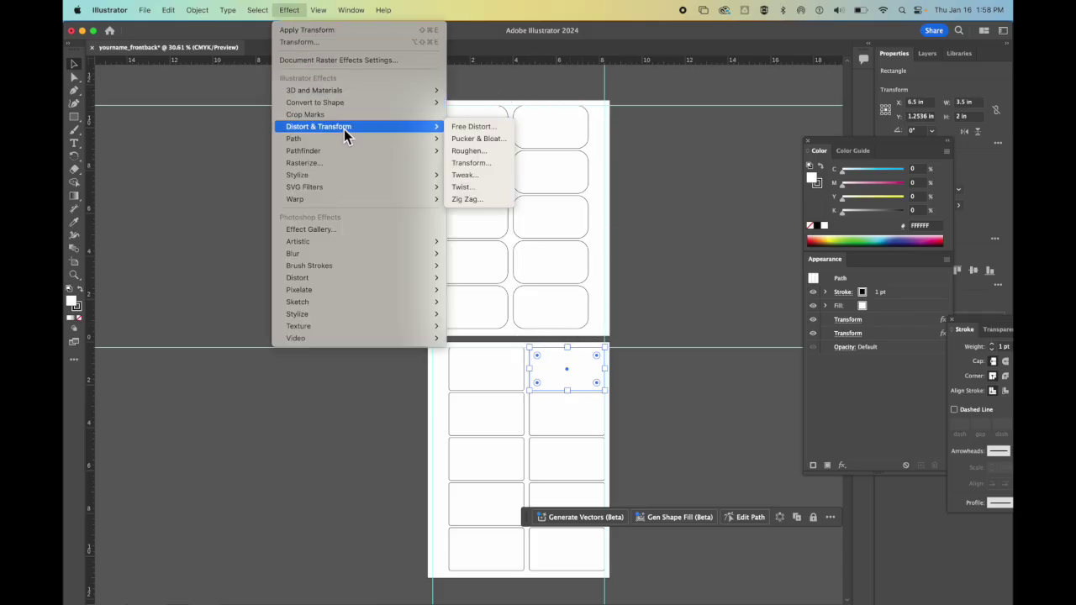
{"action": "left_click", "coordinate": [683, 186]}
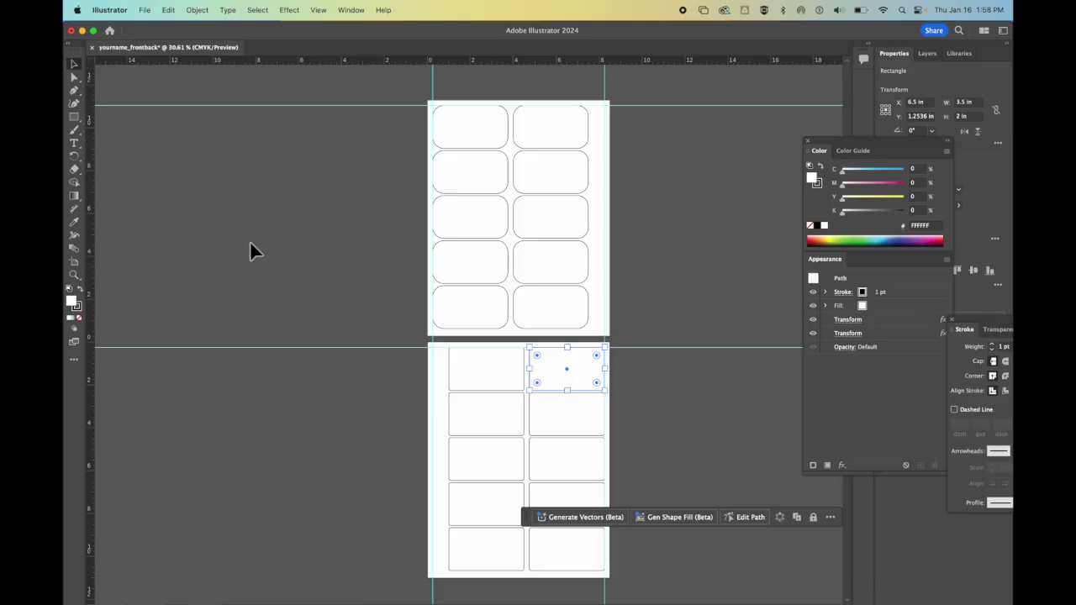
Step: Select the vertical guide at about 4.2 in running down the middle of both artboards
{"action": "key", "text": "shift+e"}
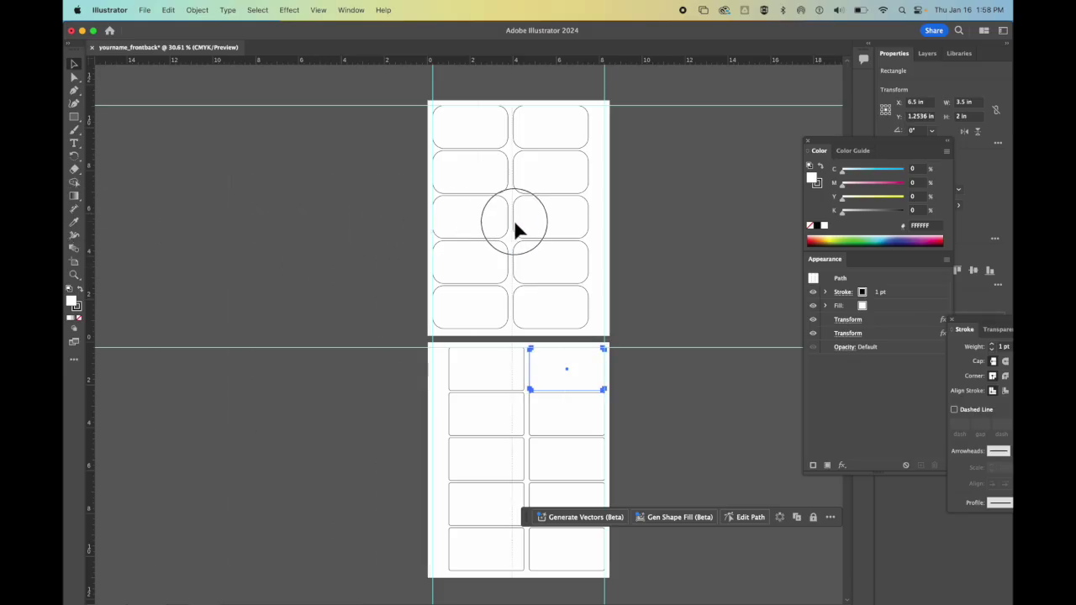
{"action": "key", "text": "v"}
{"action": "left_click", "coordinate": [517, 217]}
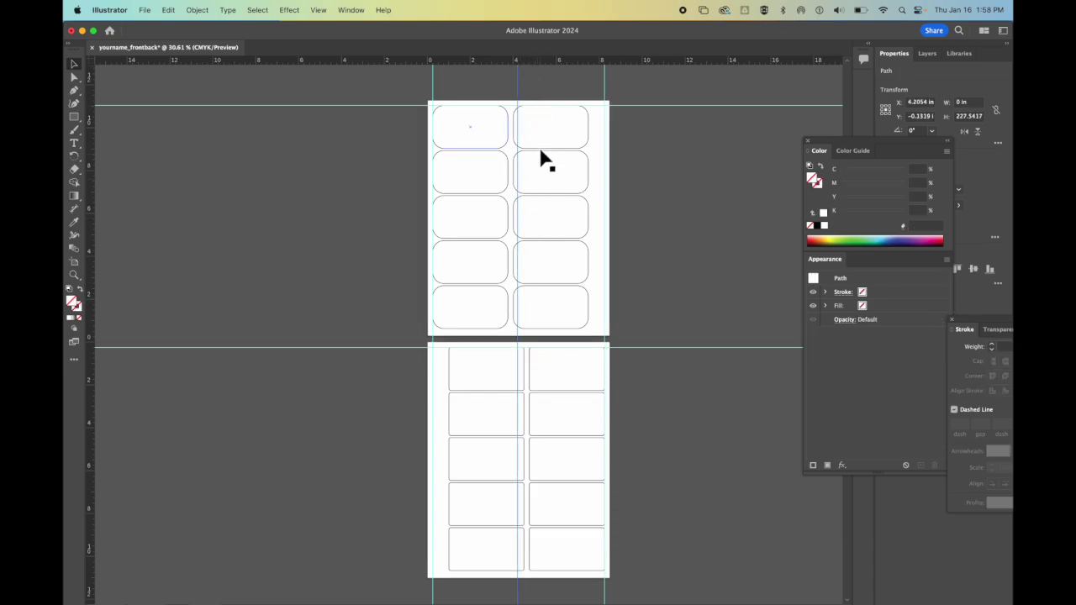